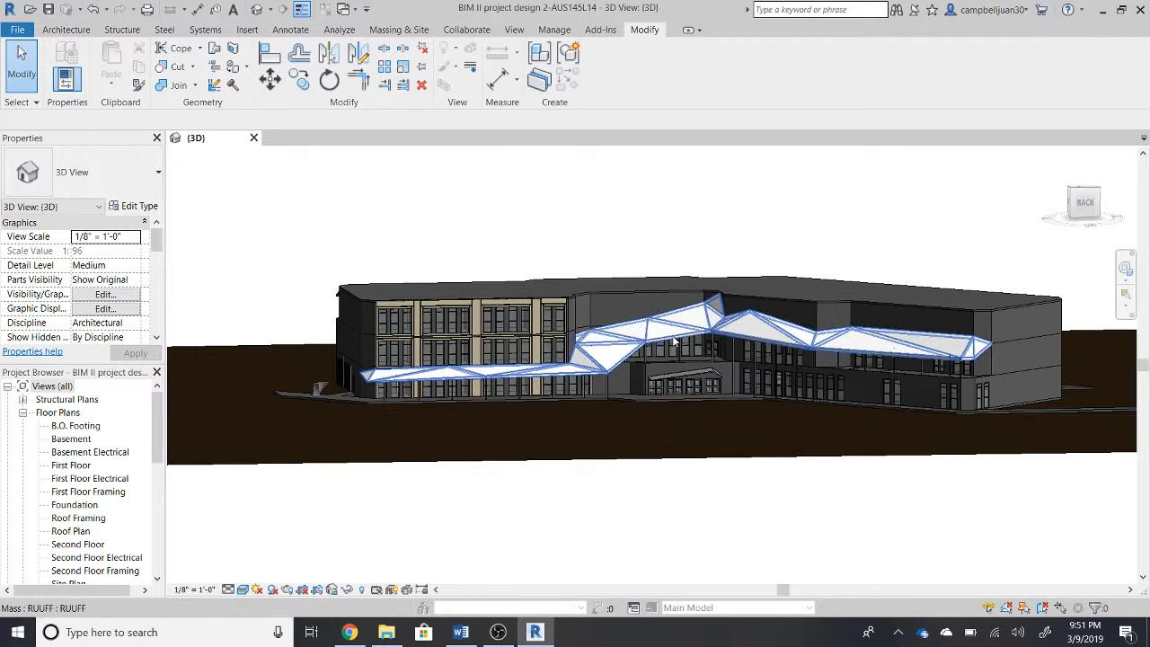
pyautogui.scroll(3, 673, 343)
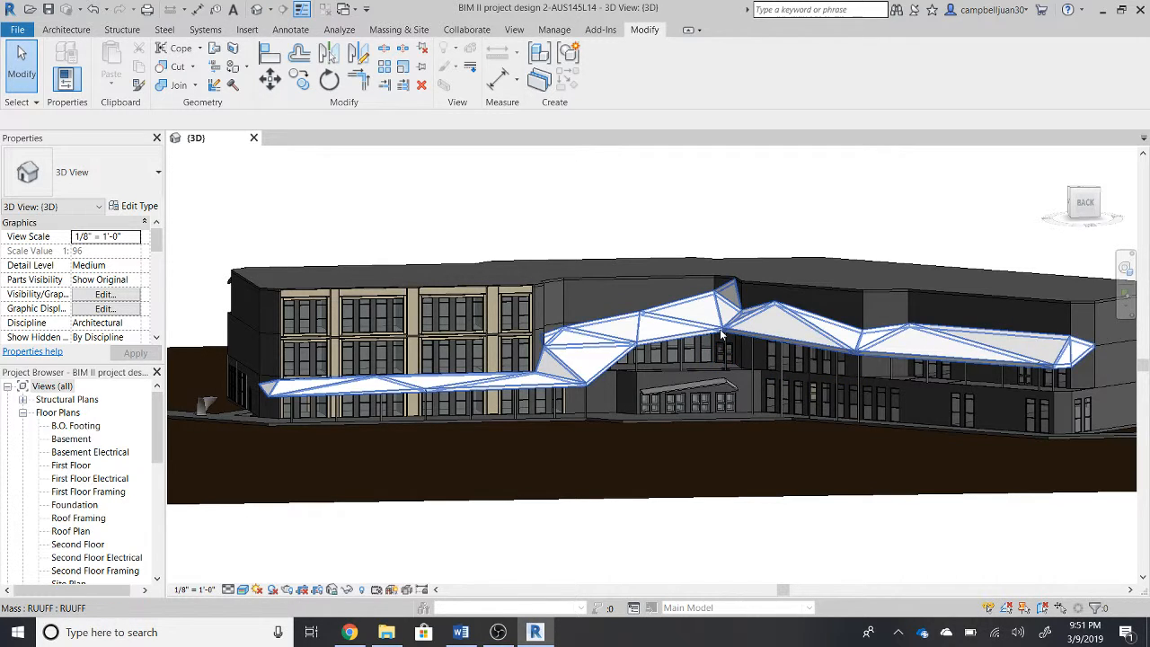
pyautogui.keyDown('shift'); pyautogui.moveTo(723, 342); pyautogui.dragTo(558, 395, button='middle'); pyautogui.keyUp('shift')
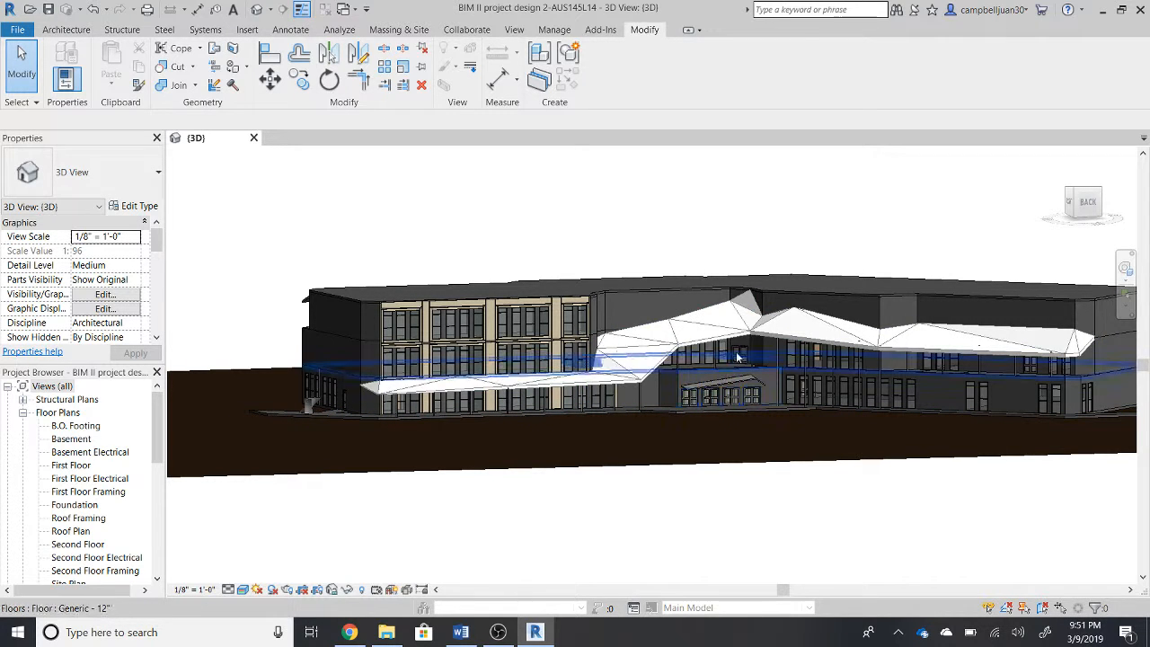
pyautogui.click(686, 344)
pyautogui.keyDown('shift'); pyautogui.moveTo(686, 344); pyautogui.dragTo(795, 352, button='middle'); pyautogui.keyUp('shift')
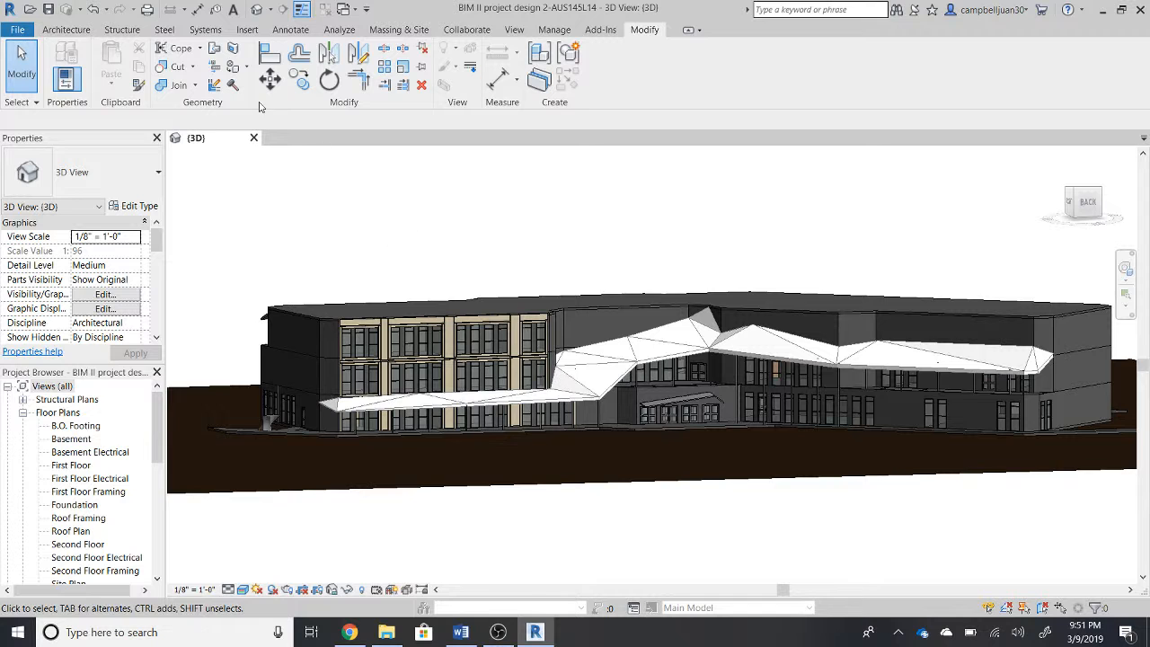
# - Start a new in-place component with the Mass family category and the name Mass 2
pyautogui.click(65, 30)
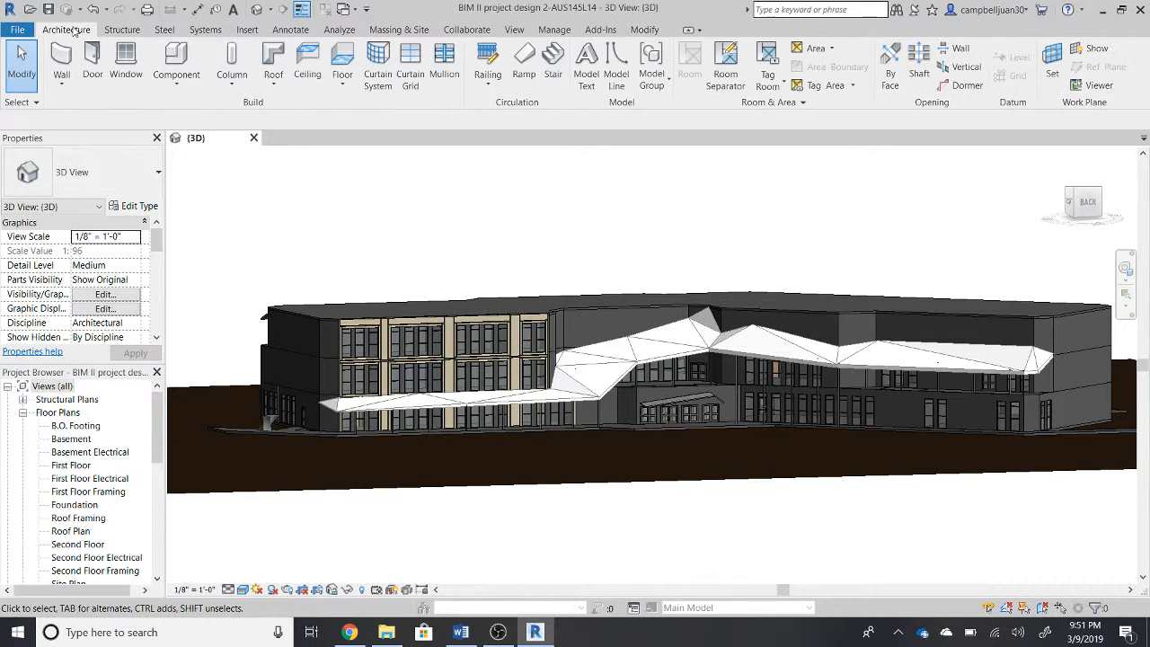
pyautogui.click(176, 91)
pyautogui.click(178, 148)
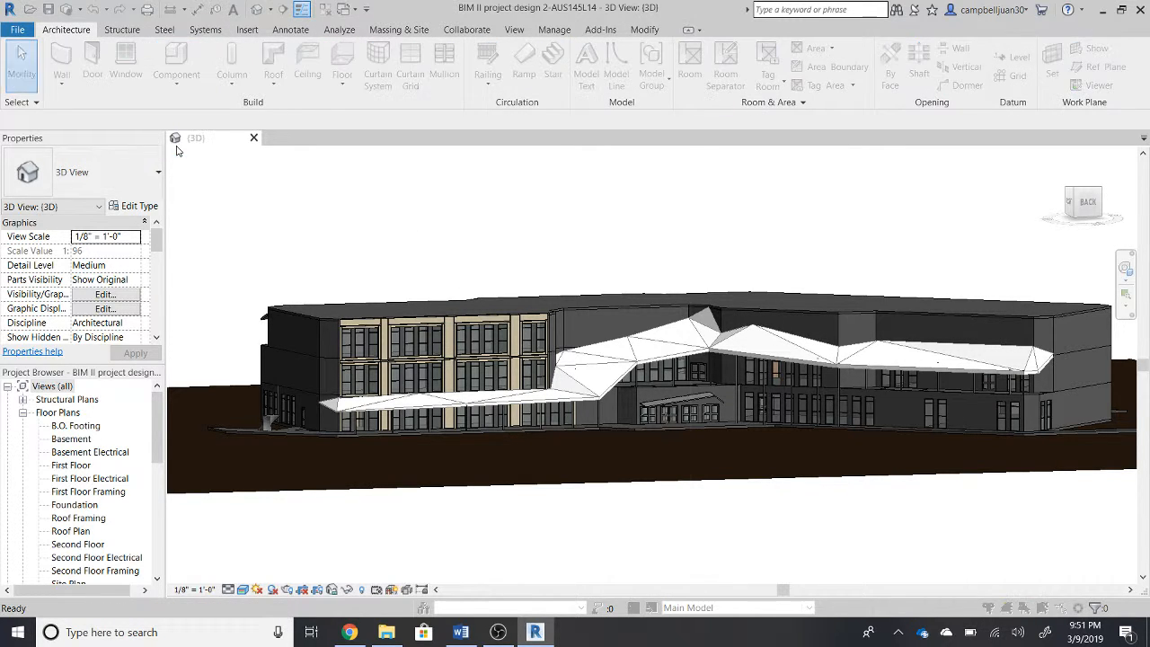
pyautogui.scroll(-3, 527, 239)
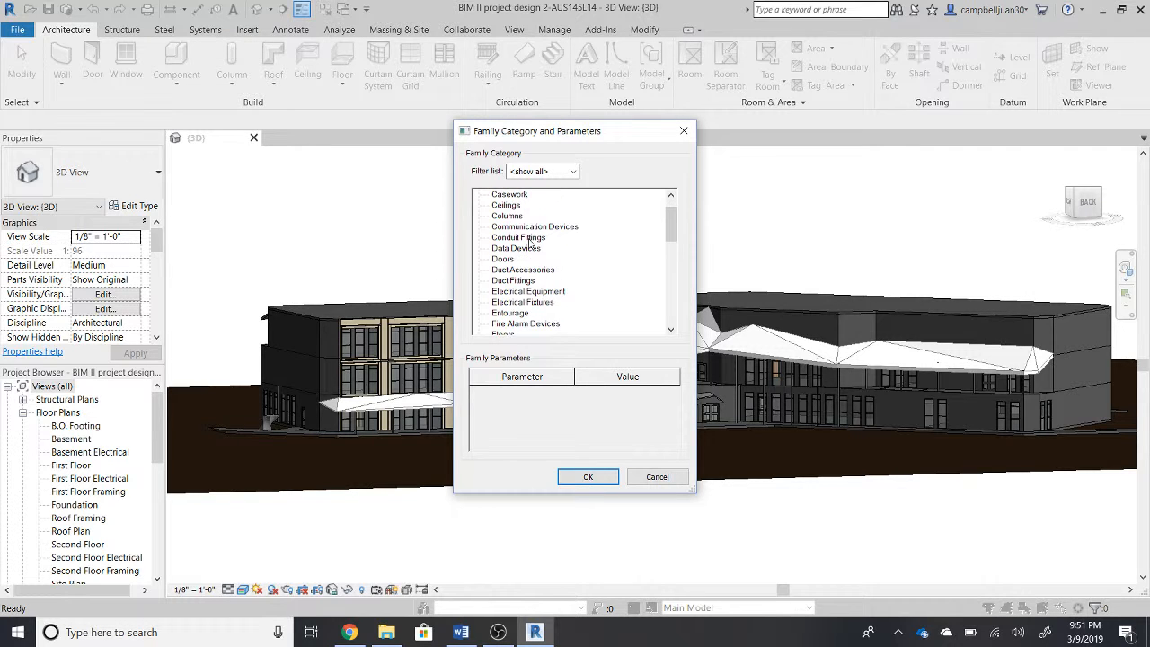
pyautogui.scroll(-5, 530, 241)
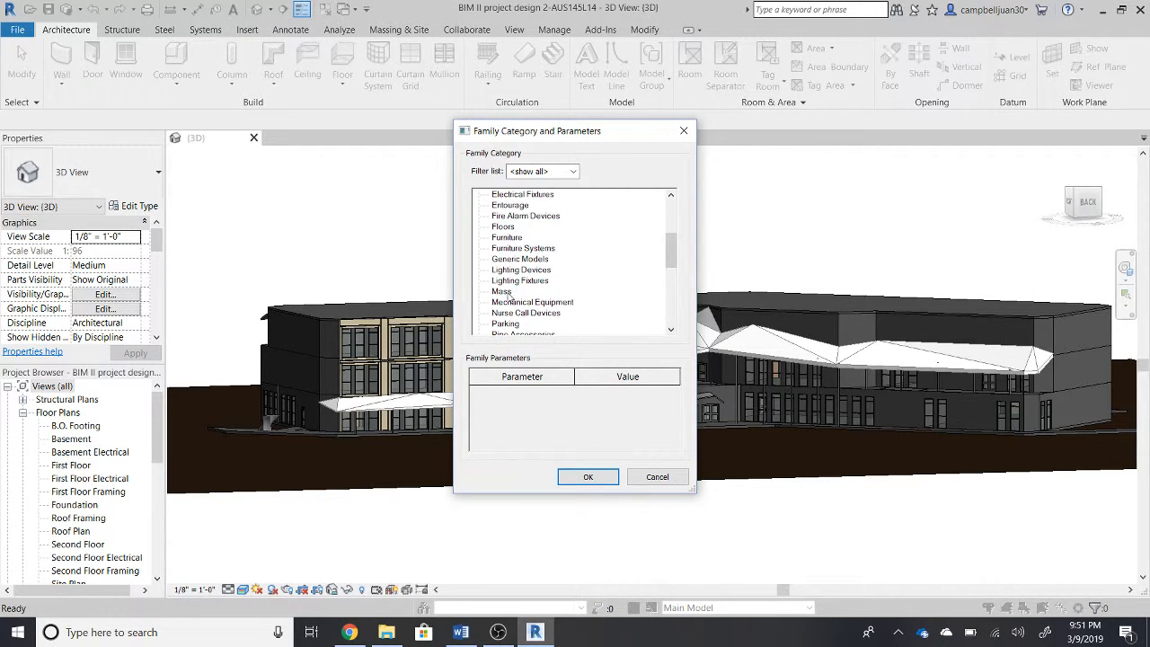
pyautogui.click(584, 477)
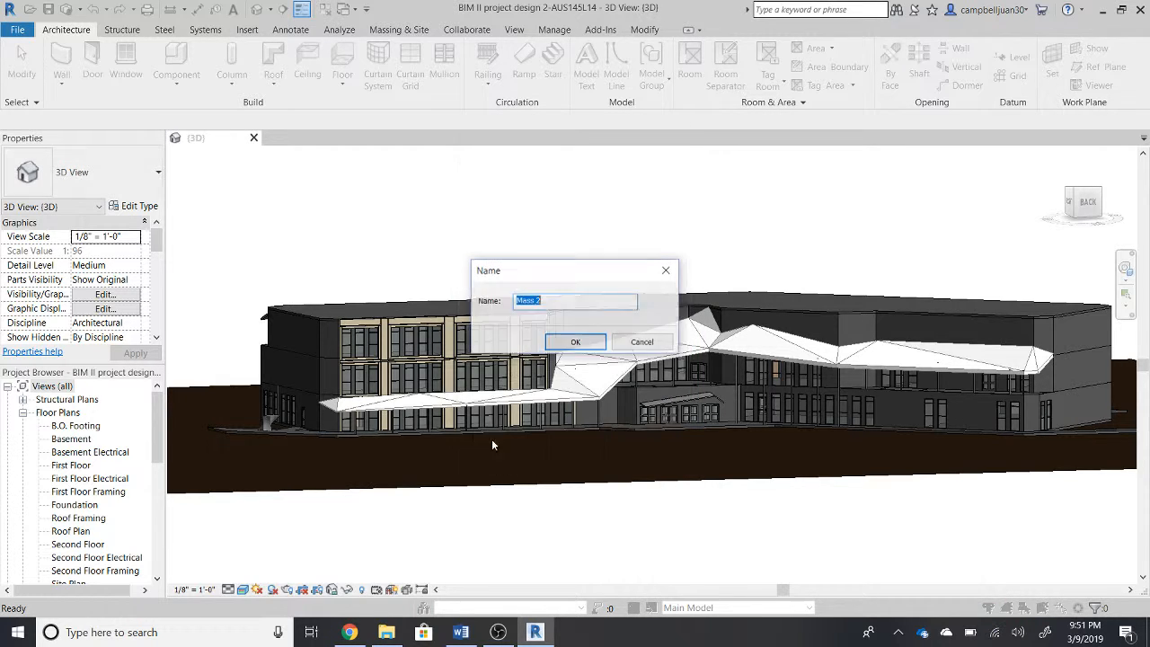
pyautogui.click(572, 342)
# - Set the work plane to the top face of the floor slab beside the small existing mass at the building's corner
pyautogui.moveTo(467, 446); pyautogui.dragTo(654, 454, button='middle')
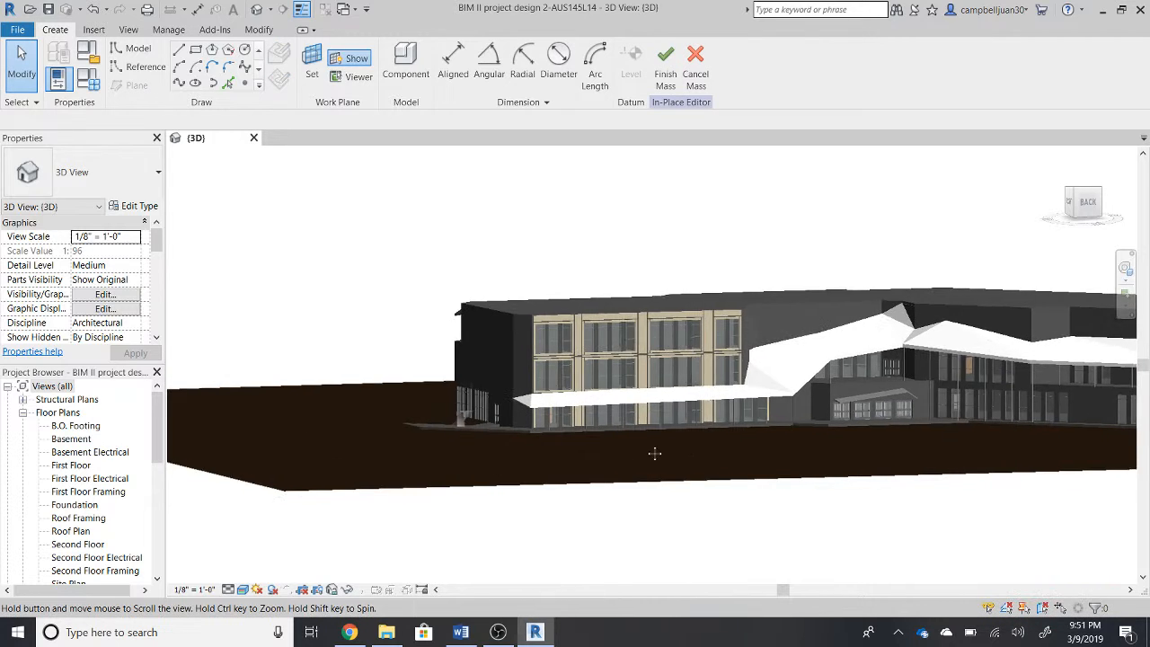
pyautogui.scroll(6, 460, 418)
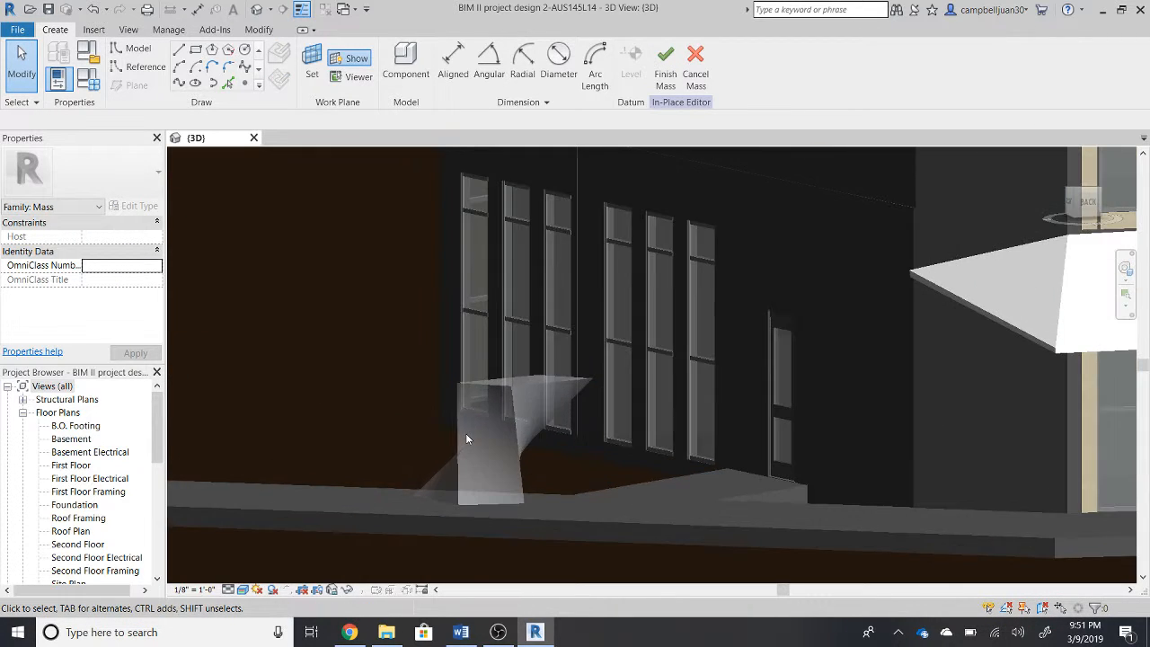
pyautogui.scroll(-1, 518, 472)
pyautogui.scroll(-2, 513, 419)
pyautogui.moveTo(527, 428); pyautogui.dragTo(576, 440, button='middle')
pyautogui.keyDown('shift'); pyautogui.moveTo(506, 277); pyautogui.dragTo(574, 324, button='middle'); pyautogui.keyUp('shift')
pyautogui.click(311, 63)
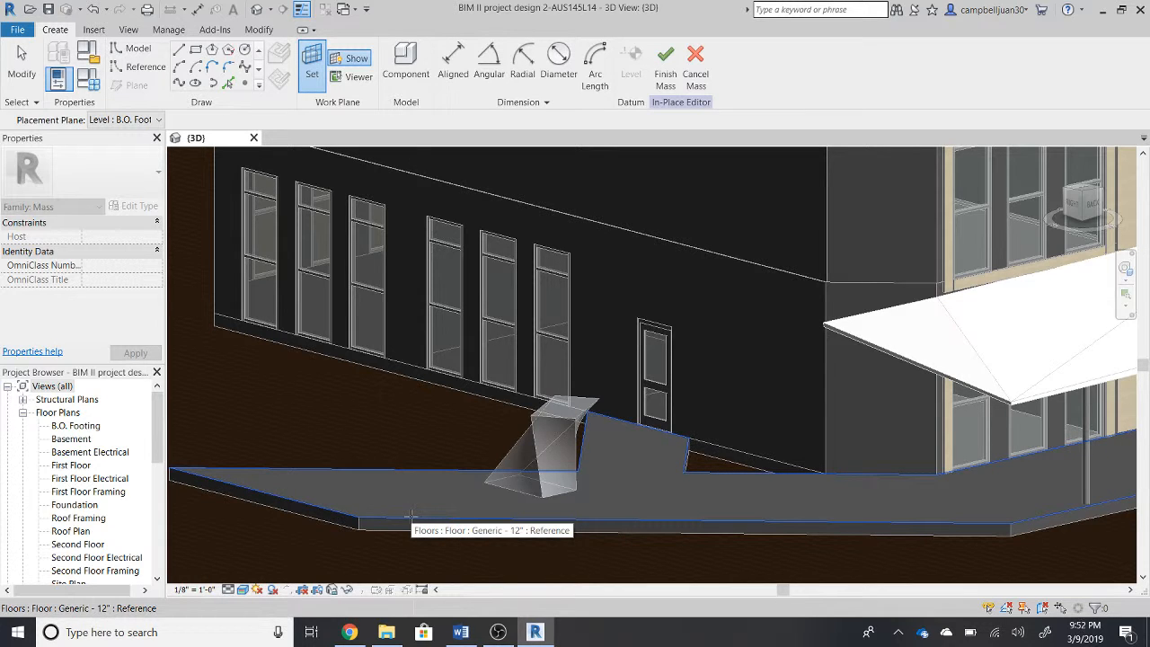
pyautogui.click(412, 515)
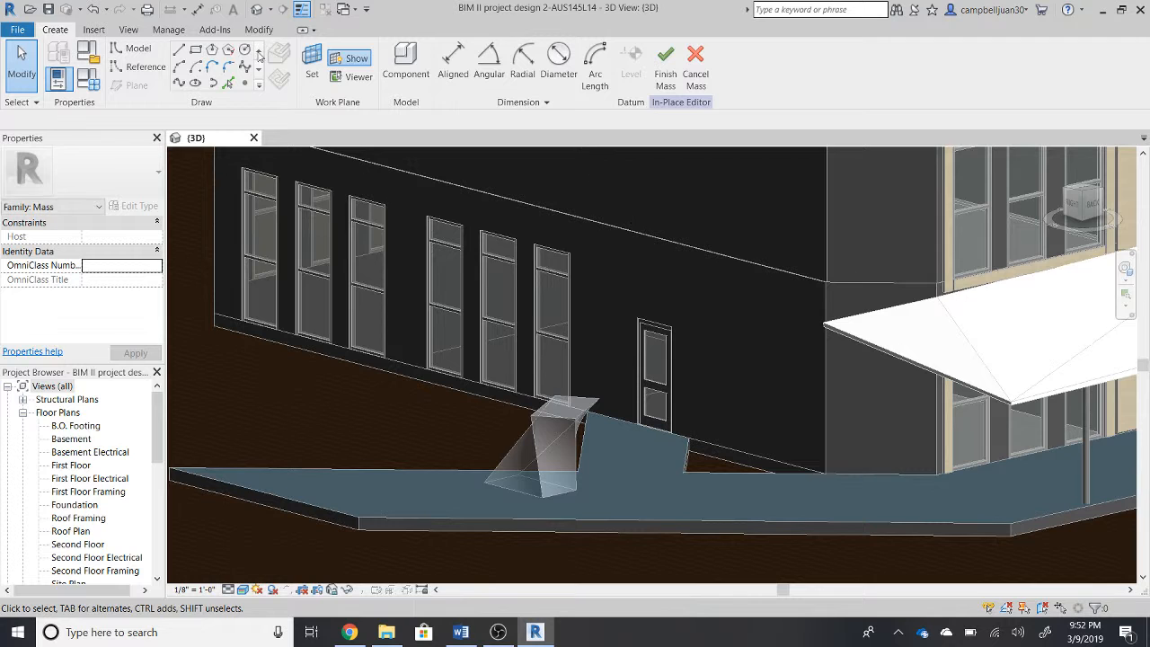
# - Draw a rectangle about 6'-5" long on the slab's top face, near its outer corner beside the existing mass
pyautogui.click(195, 52)
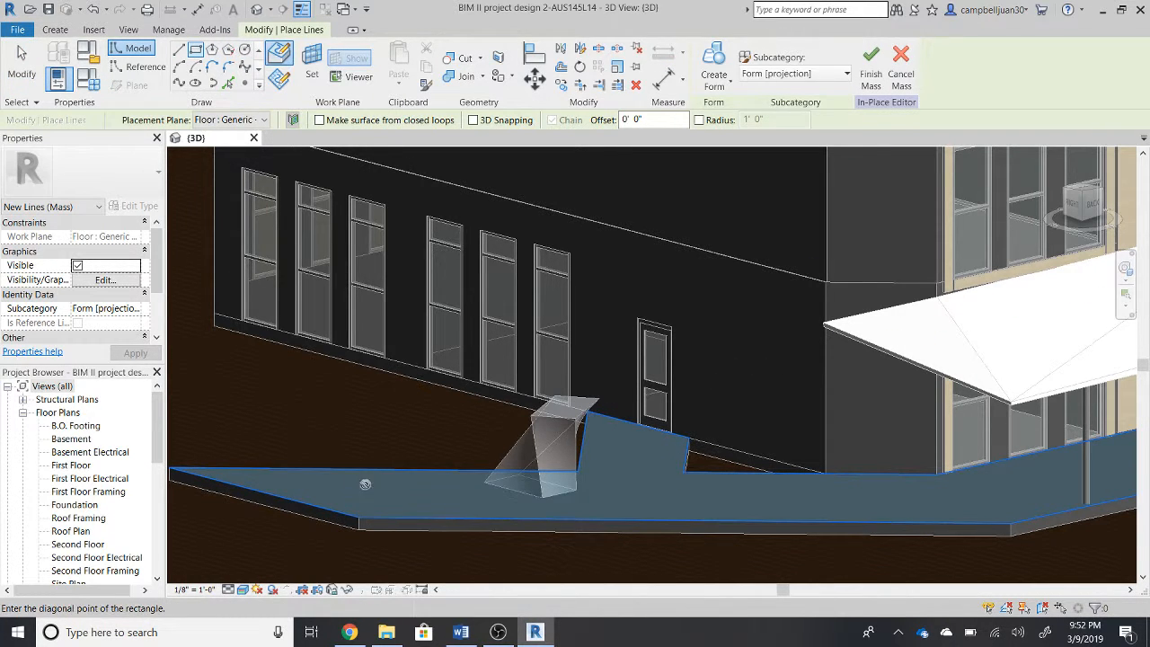
pyautogui.click(386, 506)
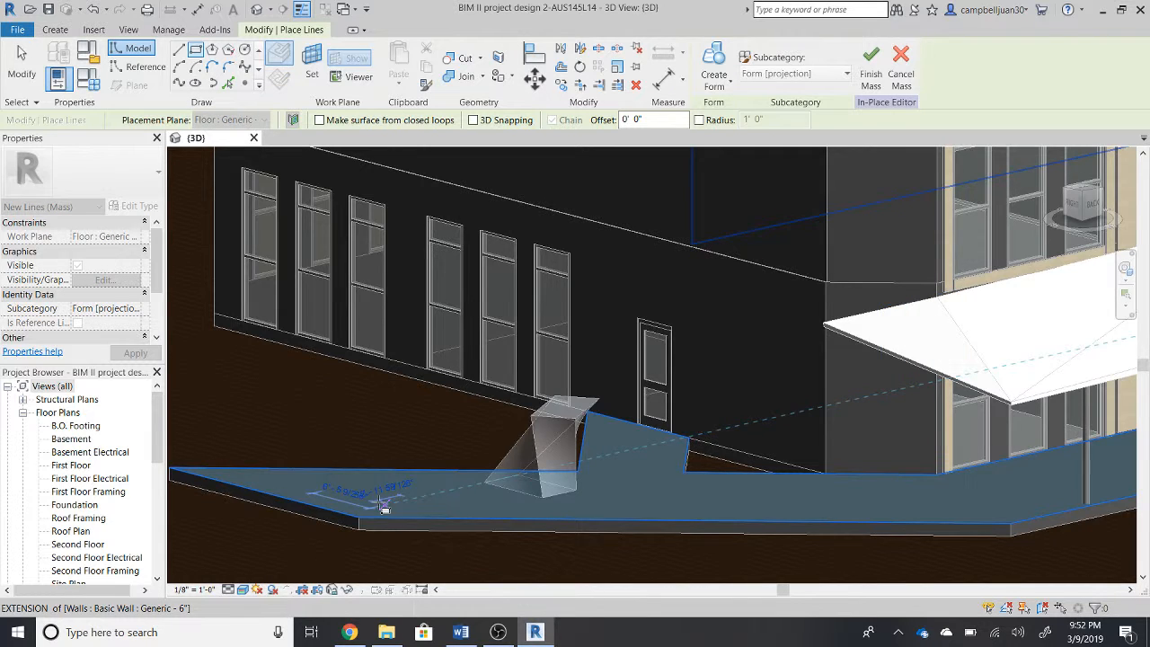
pyautogui.scroll(4, 388, 512)
pyautogui.click(375, 523)
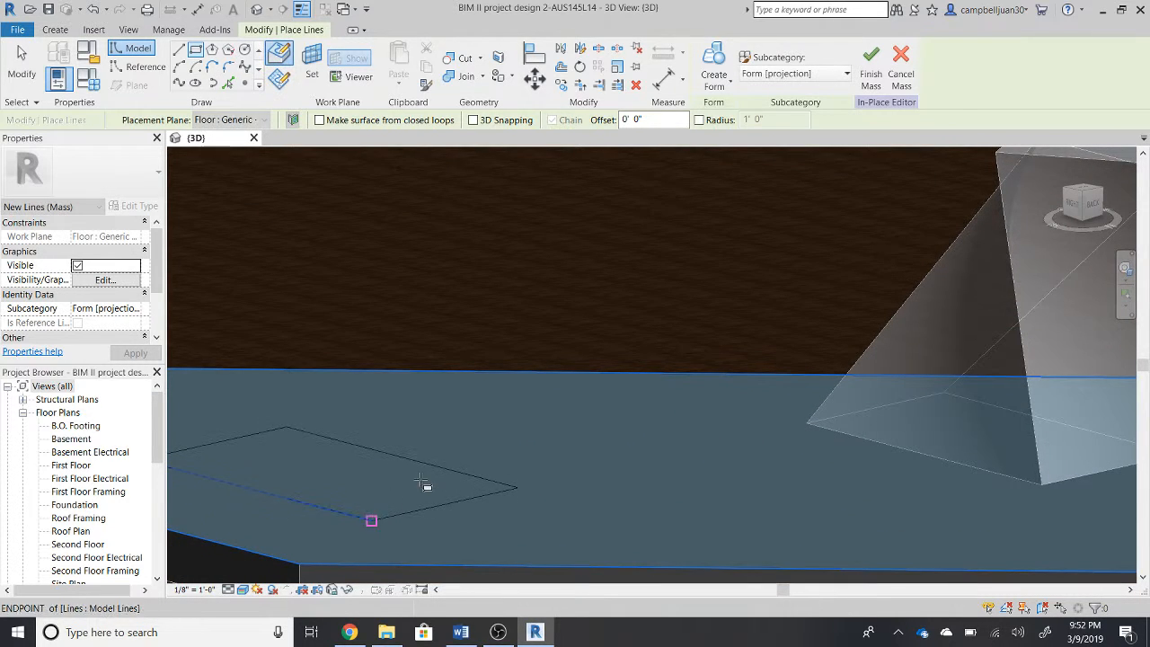
pyautogui.scroll(-4, 539, 467)
pyautogui.press('Escape')
pyautogui.press('Escape')
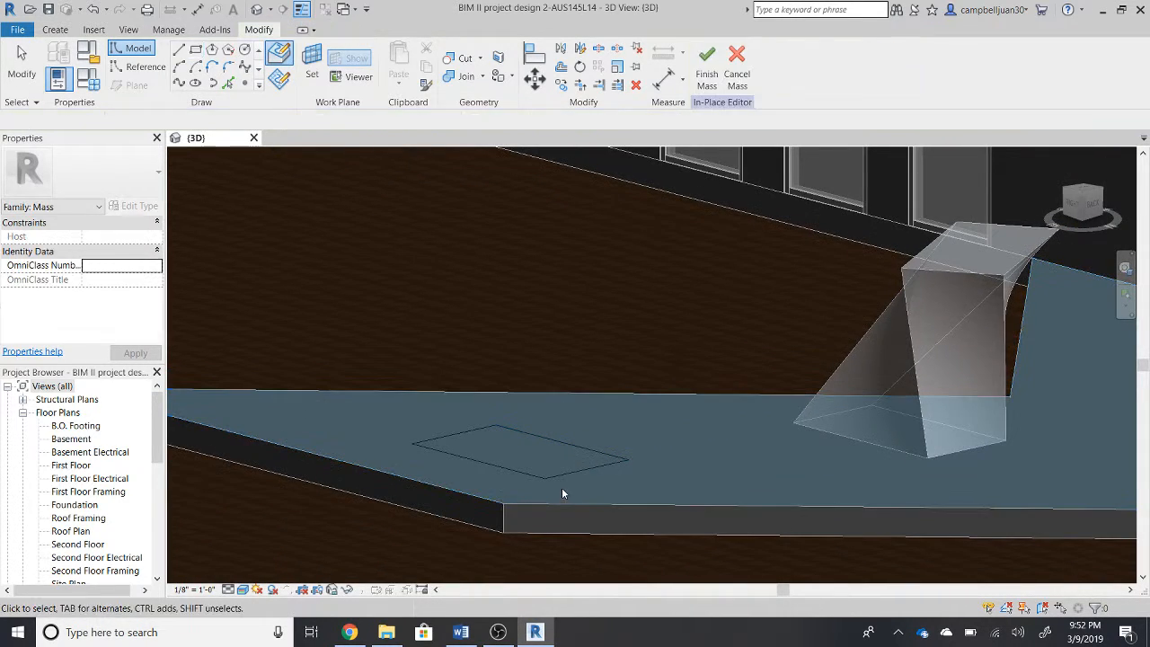
# - Create a solid form from the rectangle on the slab
pyautogui.click(562, 479)
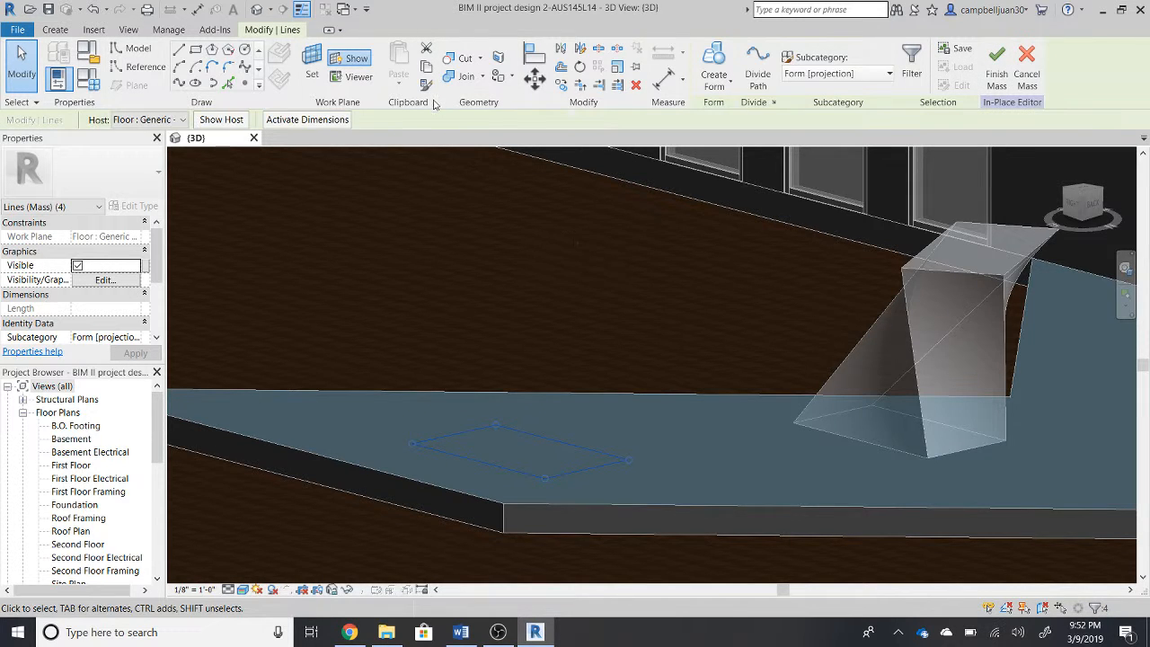
pyautogui.click(715, 65)
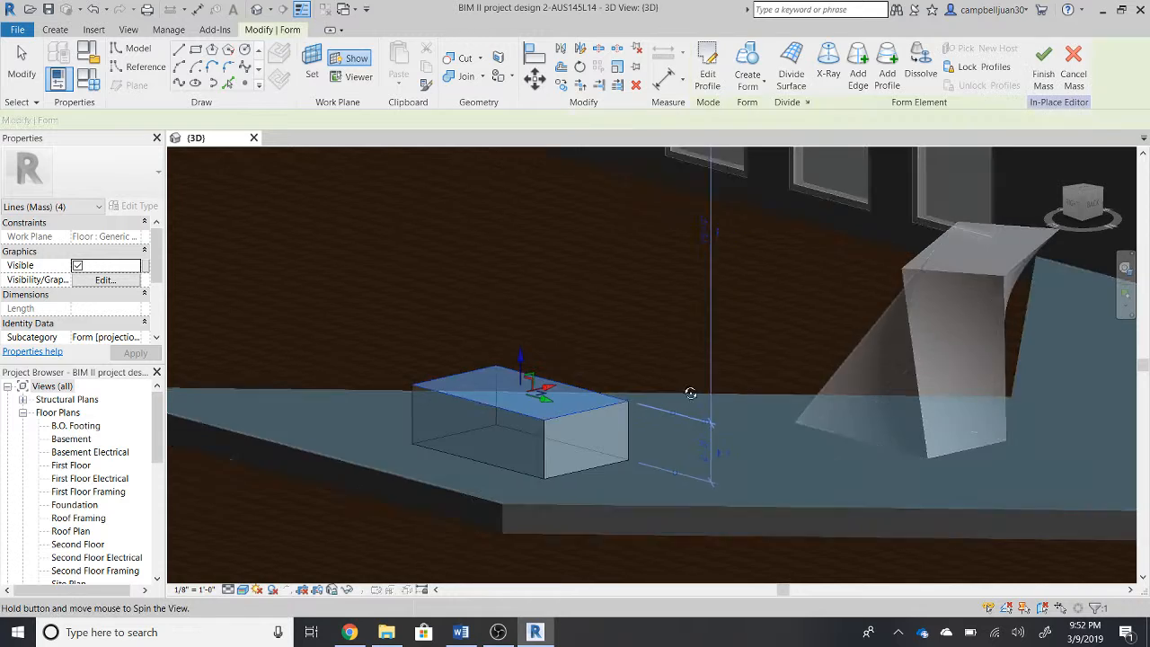
pyautogui.keyDown('shift'); pyautogui.moveTo(690, 393); pyautogui.dragTo(608, 431, button='middle'); pyautogui.keyUp('shift')
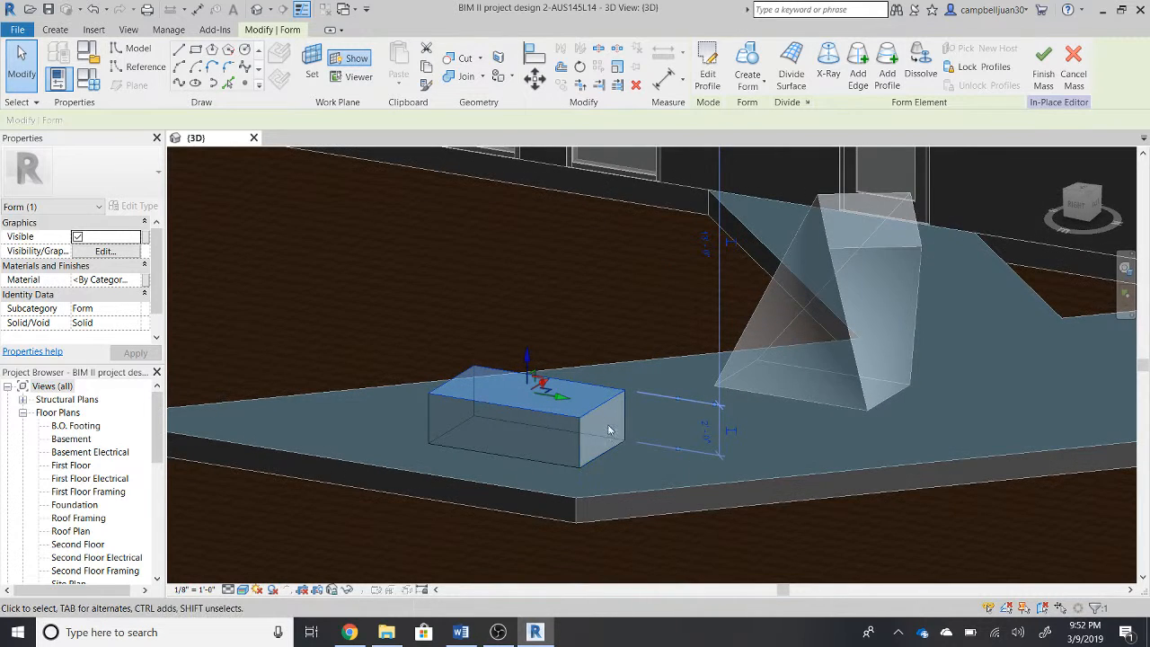
pyautogui.scroll(2, 596, 419)
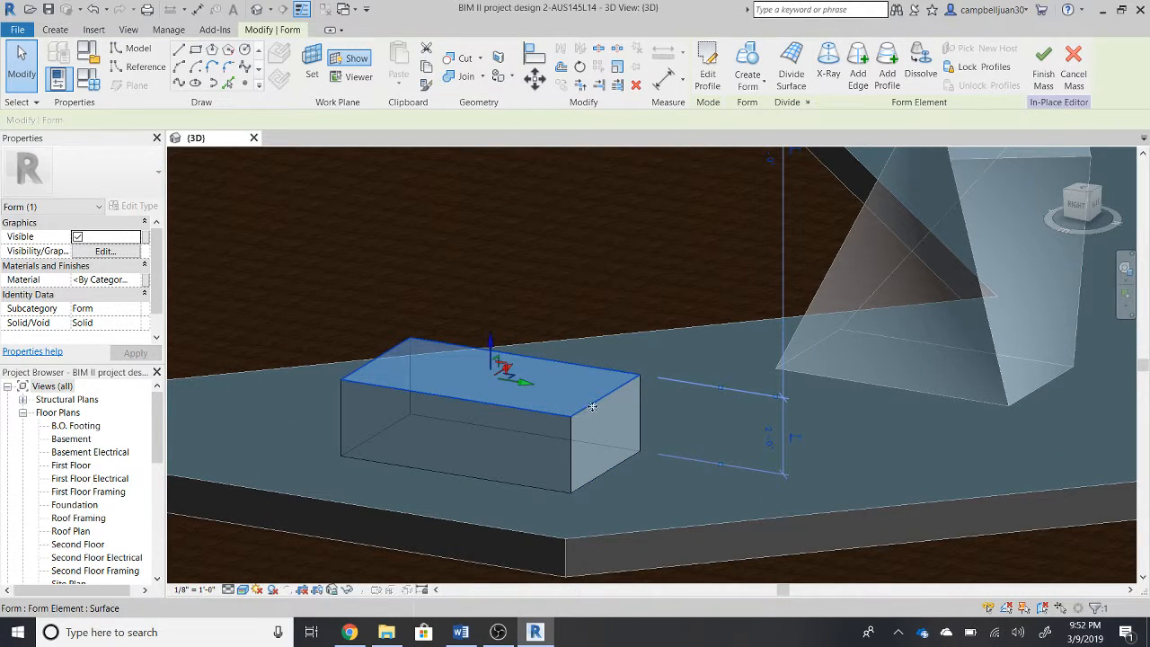
pyautogui.press('Escape')
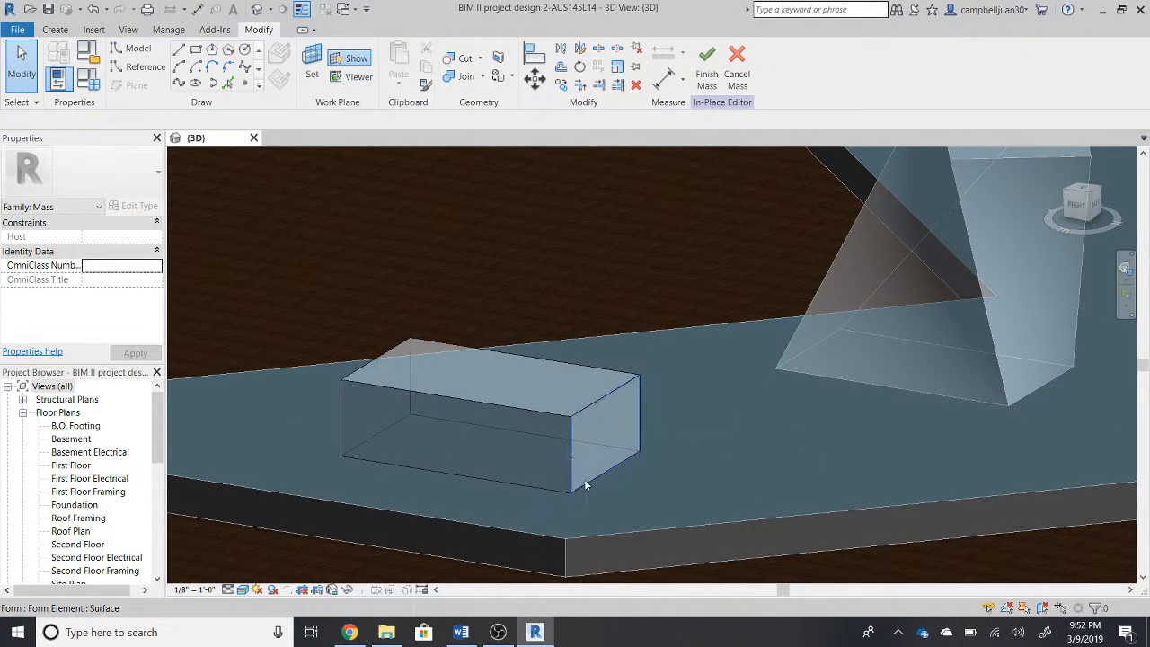
# - Pull the block's end face outward and shift it sideways to skew the block, undoing the last unwanted change
pyautogui.click(585, 481)
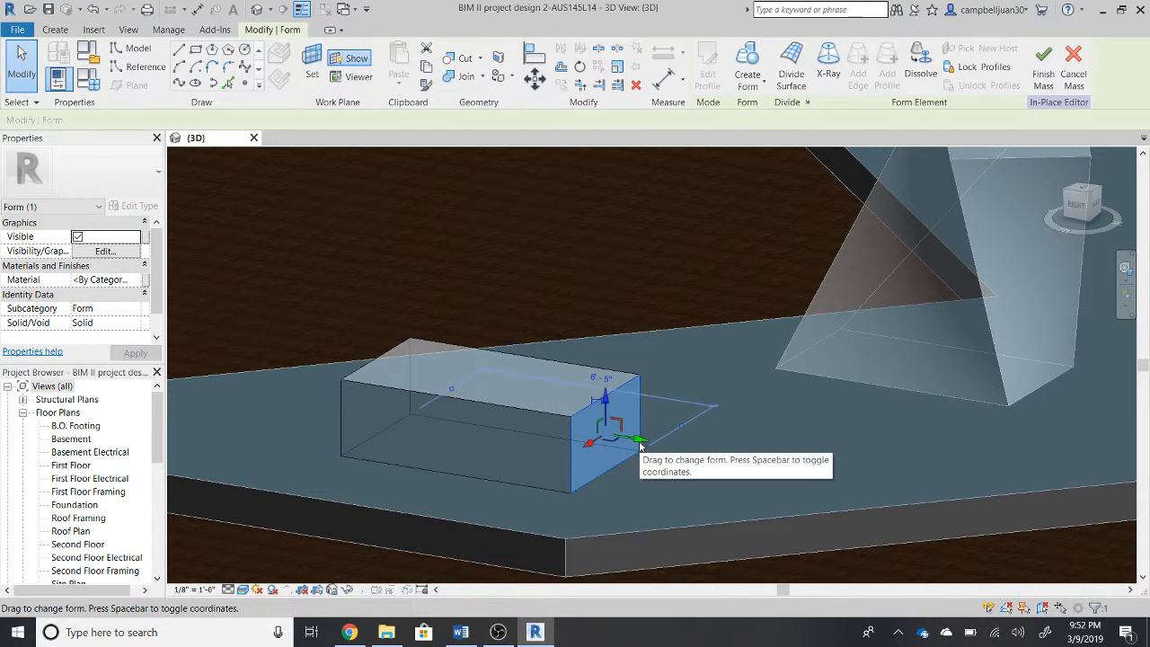
pyautogui.moveTo(643, 441); pyautogui.dragTo(699, 450)
pyautogui.keyDown('shift'); pyautogui.moveTo(699, 451); pyautogui.dragTo(571, 475, button='middle'); pyautogui.keyUp('shift')
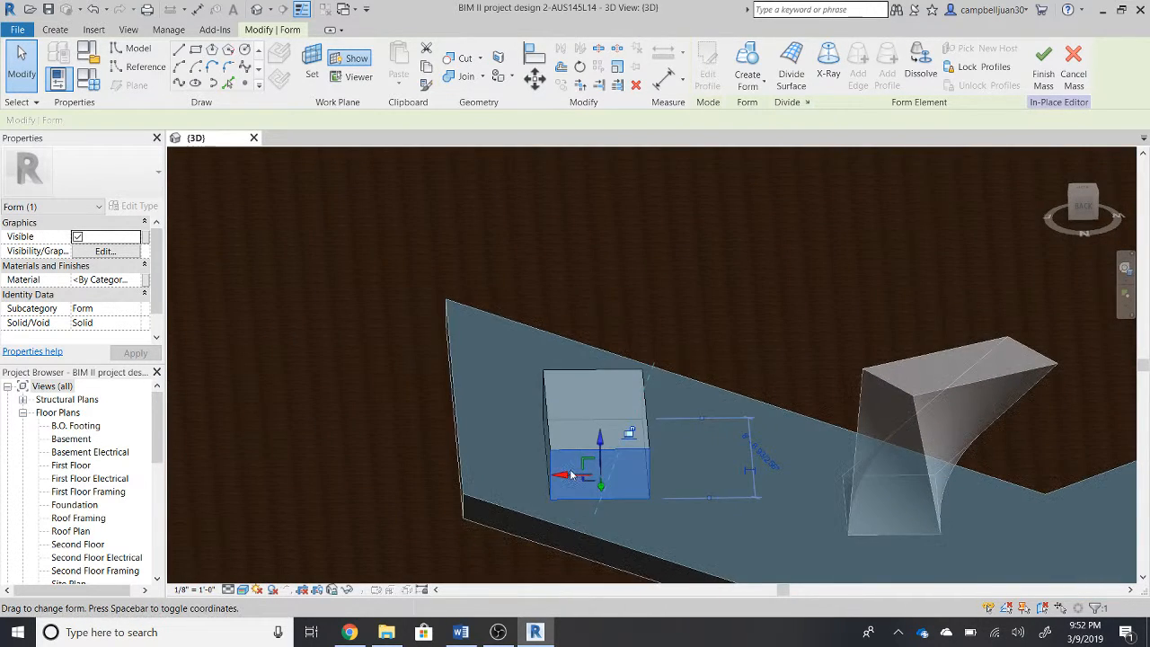
pyautogui.keyDown('shift'); pyautogui.moveTo(647, 475); pyautogui.dragTo(579, 476, button='middle'); pyautogui.keyUp('shift')
pyautogui.moveTo(577, 473); pyautogui.dragTo(562, 478)
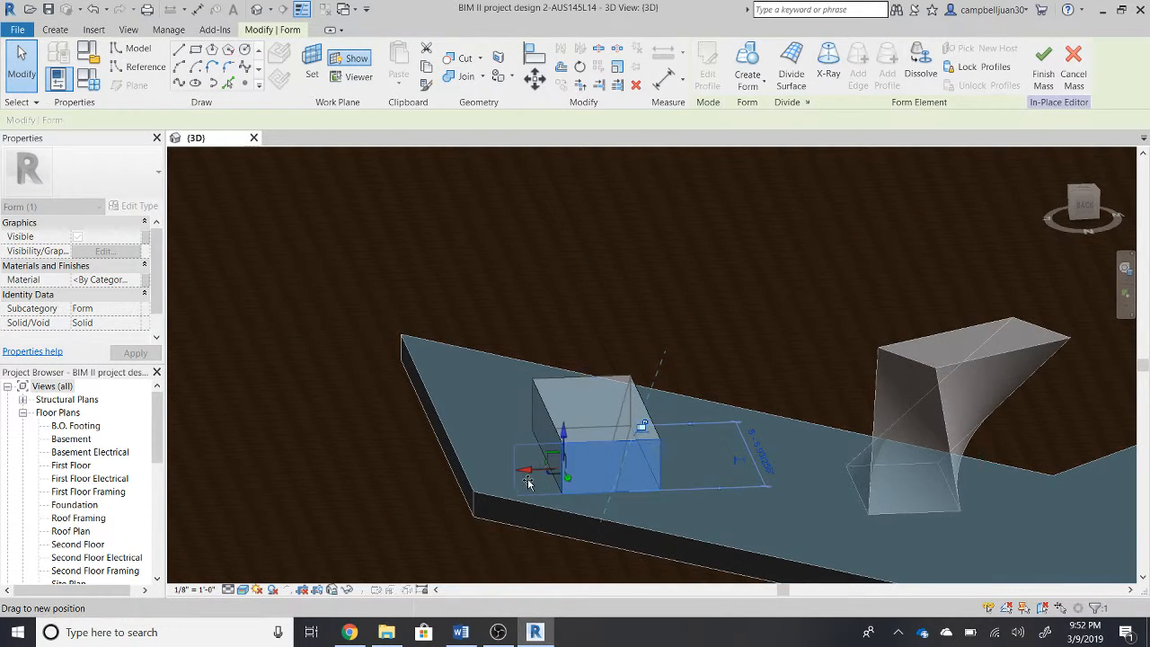
pyautogui.moveTo(519, 483); pyautogui.dragTo(523, 478)
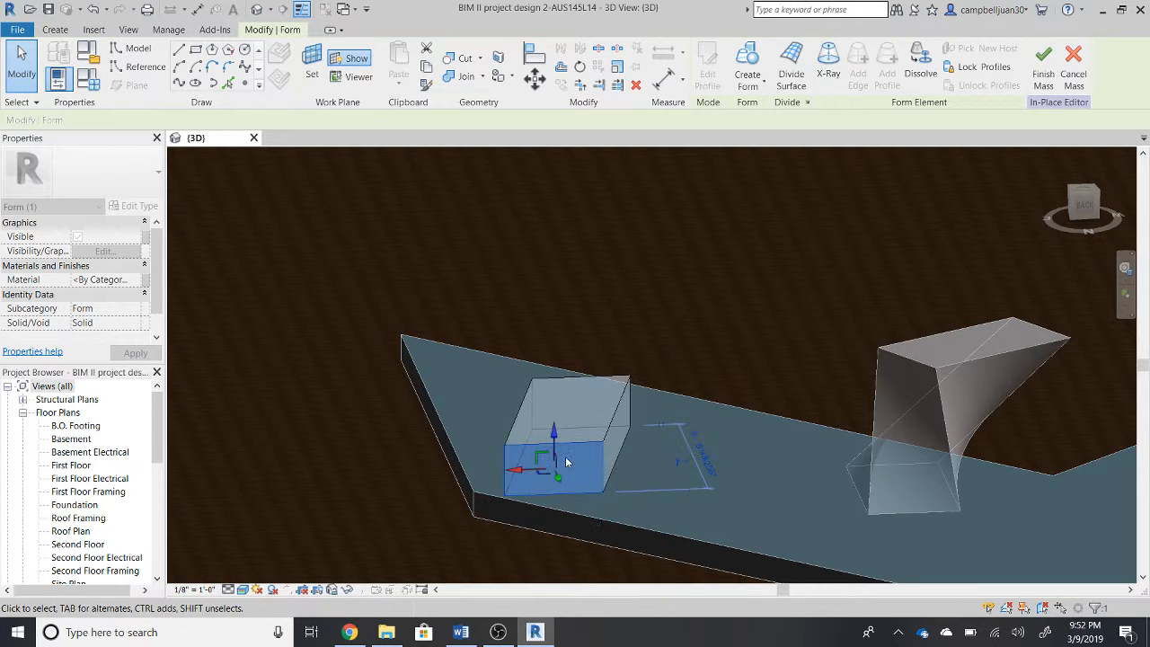
pyautogui.keyDown('shift'); pyautogui.moveTo(591, 471); pyautogui.dragTo(706, 531, button='middle'); pyautogui.keyUp('shift')
pyautogui.hotkey('ctrl', 'z')
pyautogui.scroll(1, 676, 461)
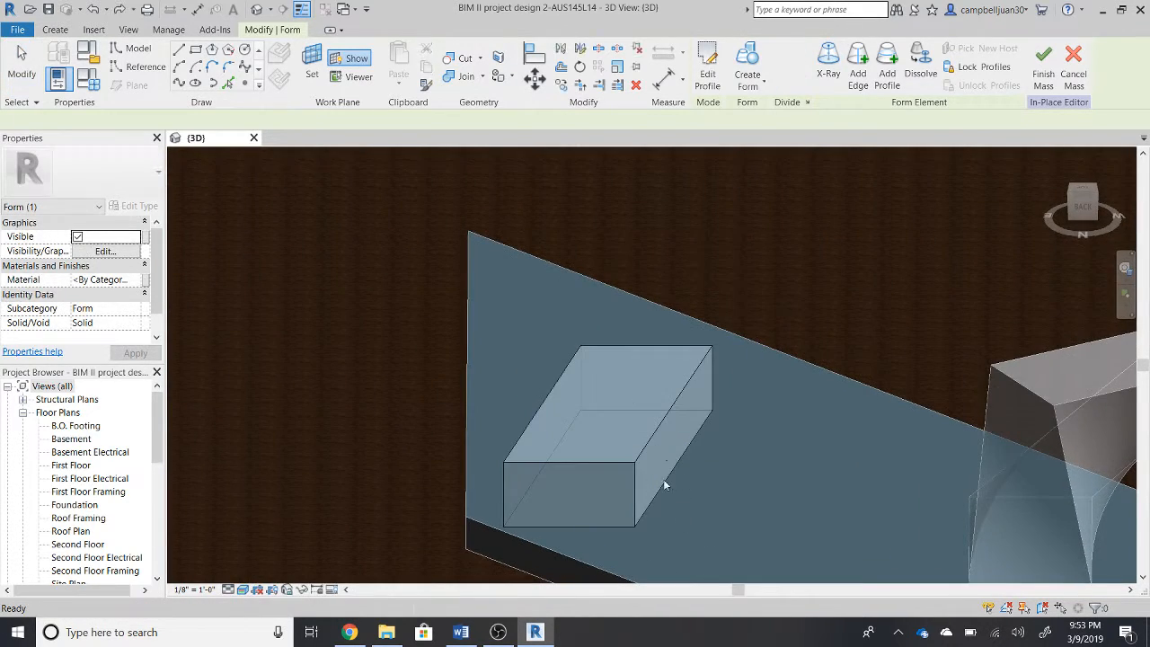
# - Add a vertical edge across the block's long side face to split it in two
pyautogui.keyDown('shift'); pyautogui.moveTo(714, 480); pyautogui.dragTo(615, 474, button='middle'); pyautogui.keyUp('shift')
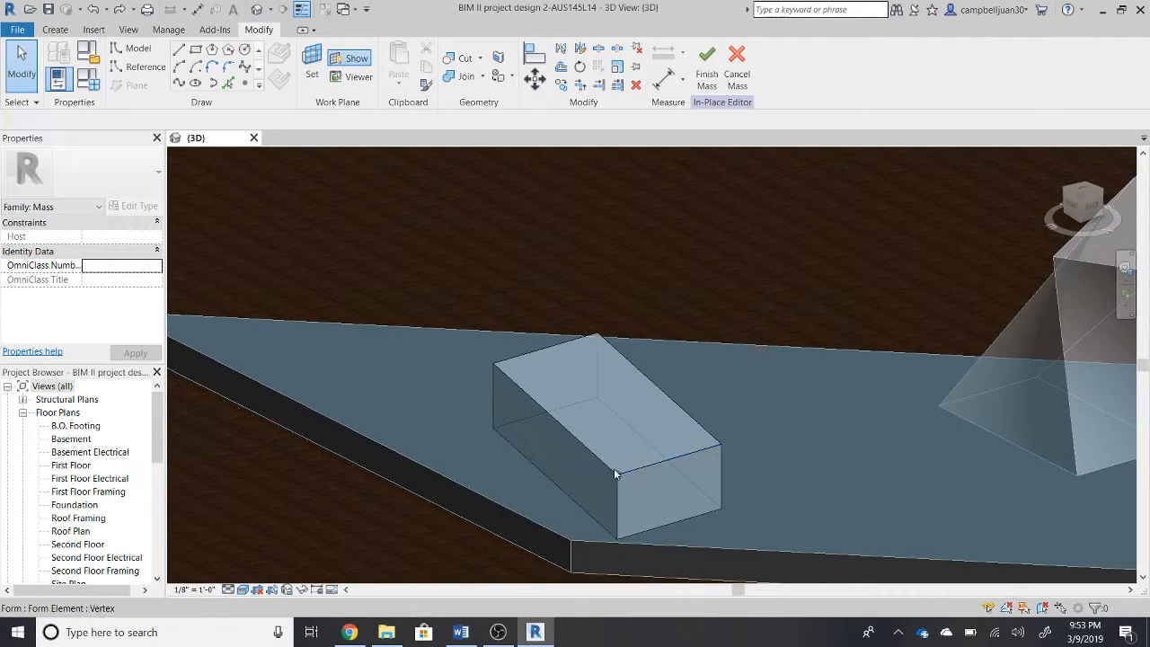
pyautogui.click(579, 438)
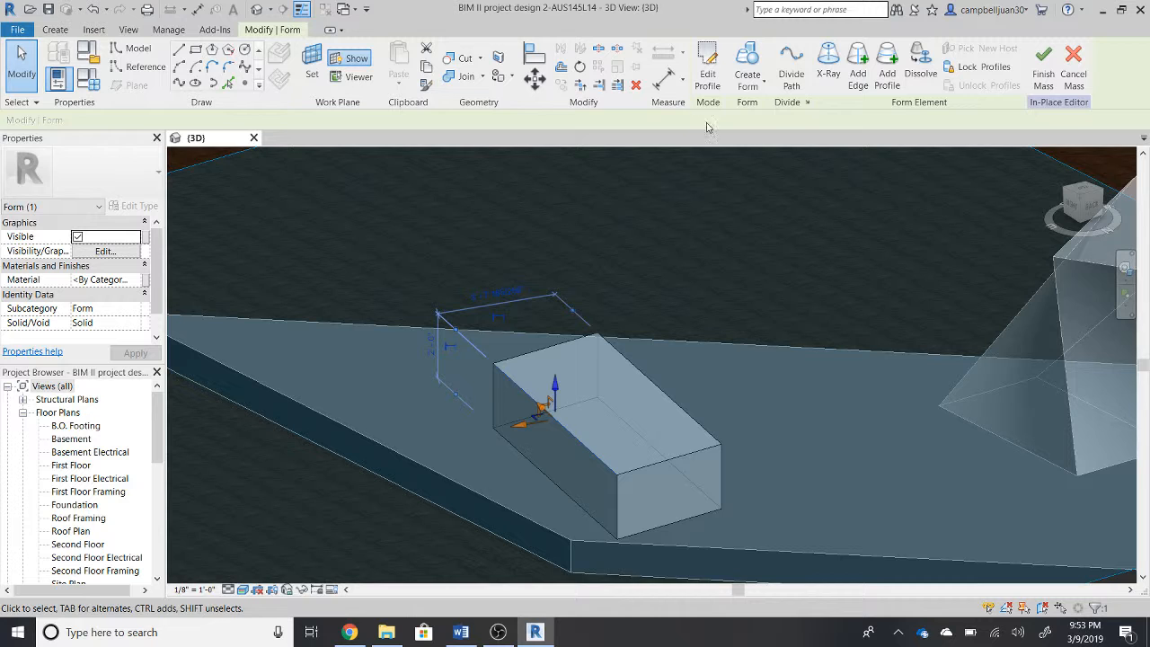
pyautogui.click(860, 63)
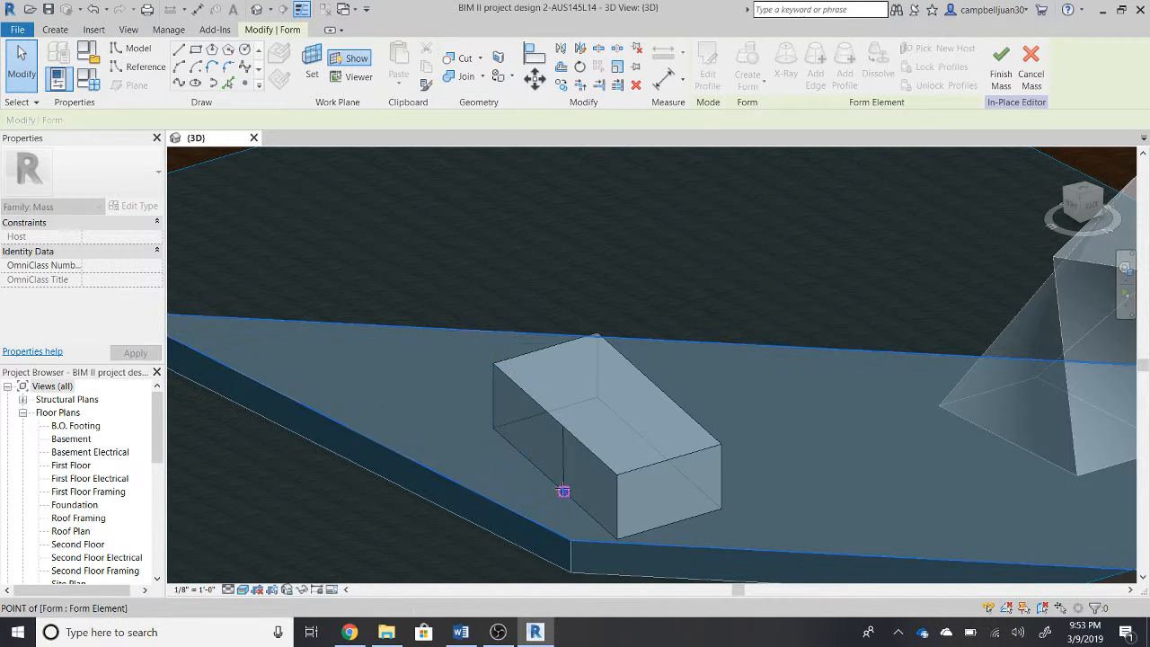
pyautogui.click(563, 483)
pyautogui.press('Escape')
# - Move the face next to the new edge outward and slide it along the block's length to form an angled side
pyautogui.moveTo(594, 477)
pyautogui.keyDown('shift'); pyautogui.mouseDown(button='middle')
pyautogui.moveTo(585, 486)
pyautogui.moveTo(586, 468)
pyautogui.mouseUp(button='middle'); pyautogui.keyUp('shift')
pyautogui.click(563, 470)
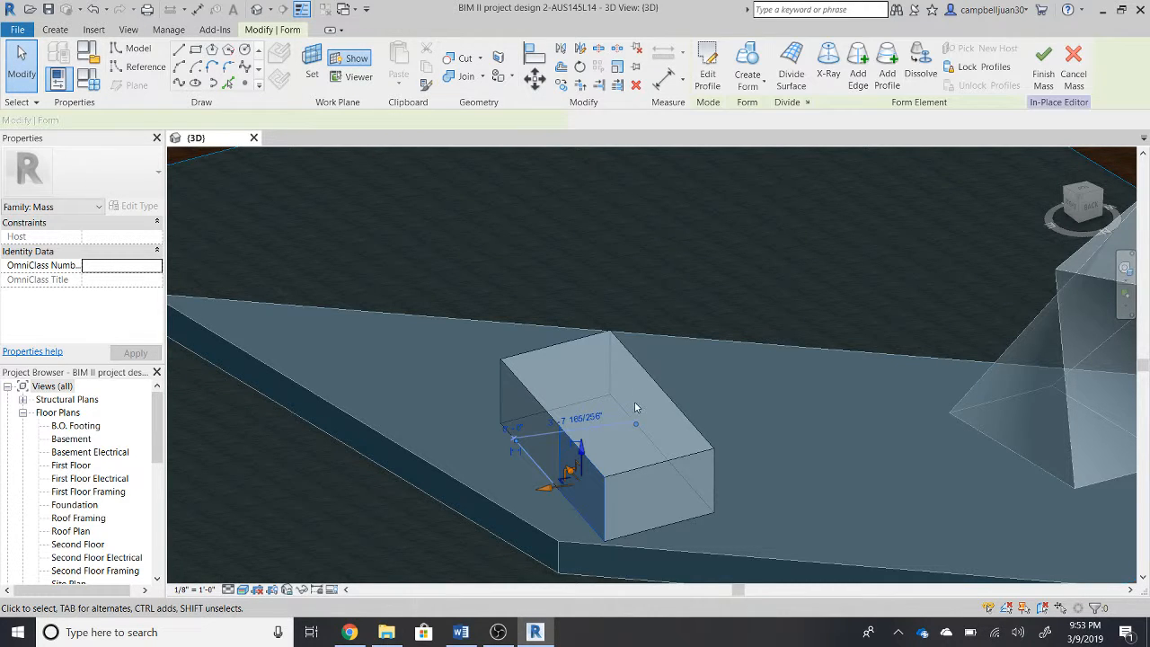
pyautogui.moveTo(555, 489)
pyautogui.mouseDown()
pyautogui.moveTo(538, 499)
pyautogui.moveTo(546, 489)
pyautogui.mouseUp()
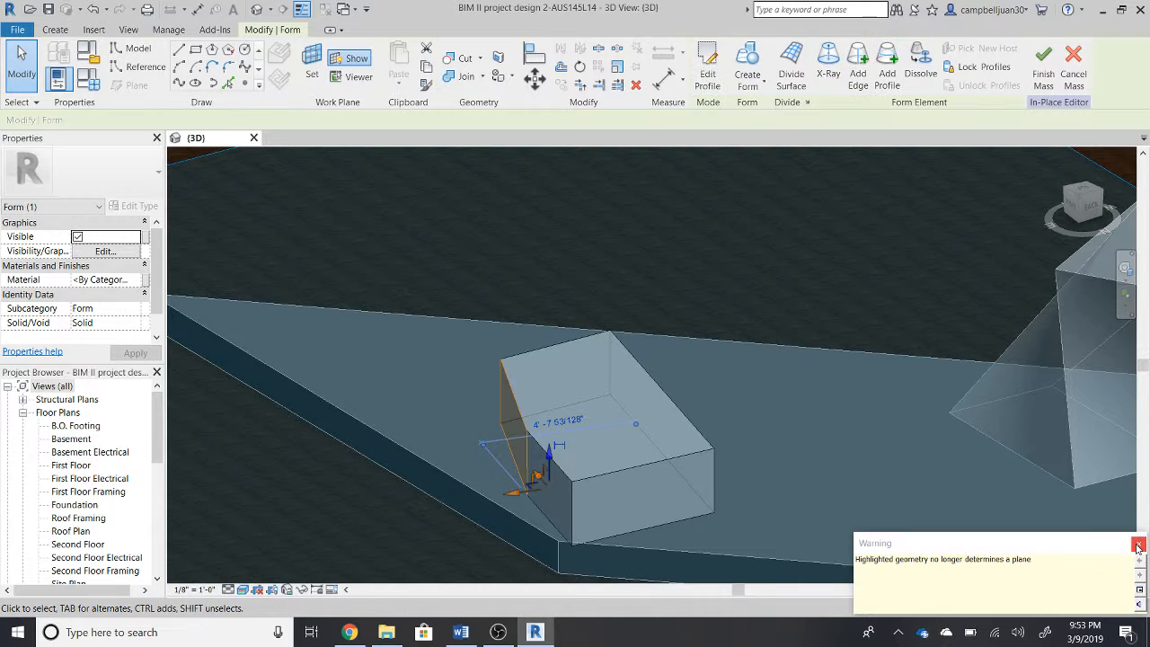
pyautogui.keyDown('shift'); pyautogui.moveTo(554, 505); pyautogui.dragTo(708, 372, button='middle'); pyautogui.keyUp('shift')
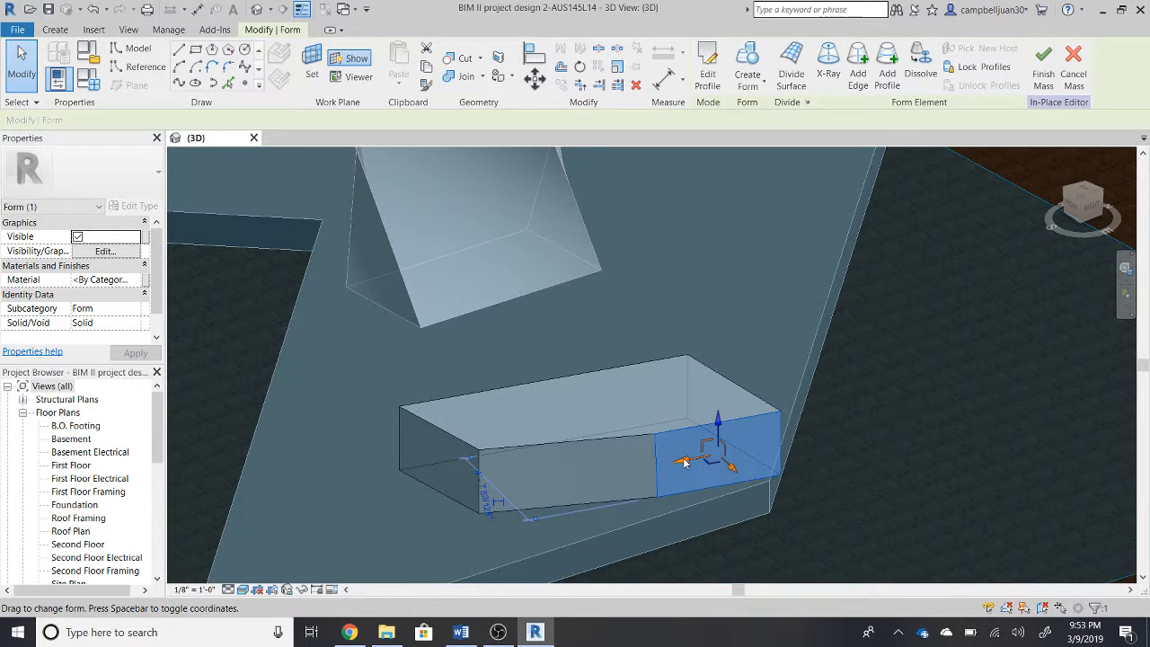
pyautogui.moveTo(685, 462); pyautogui.dragTo(609, 476)
pyautogui.keyDown('shift'); pyautogui.moveTo(711, 455); pyautogui.dragTo(615, 478, button='middle'); pyautogui.keyUp('shift')
pyautogui.press('Escape')
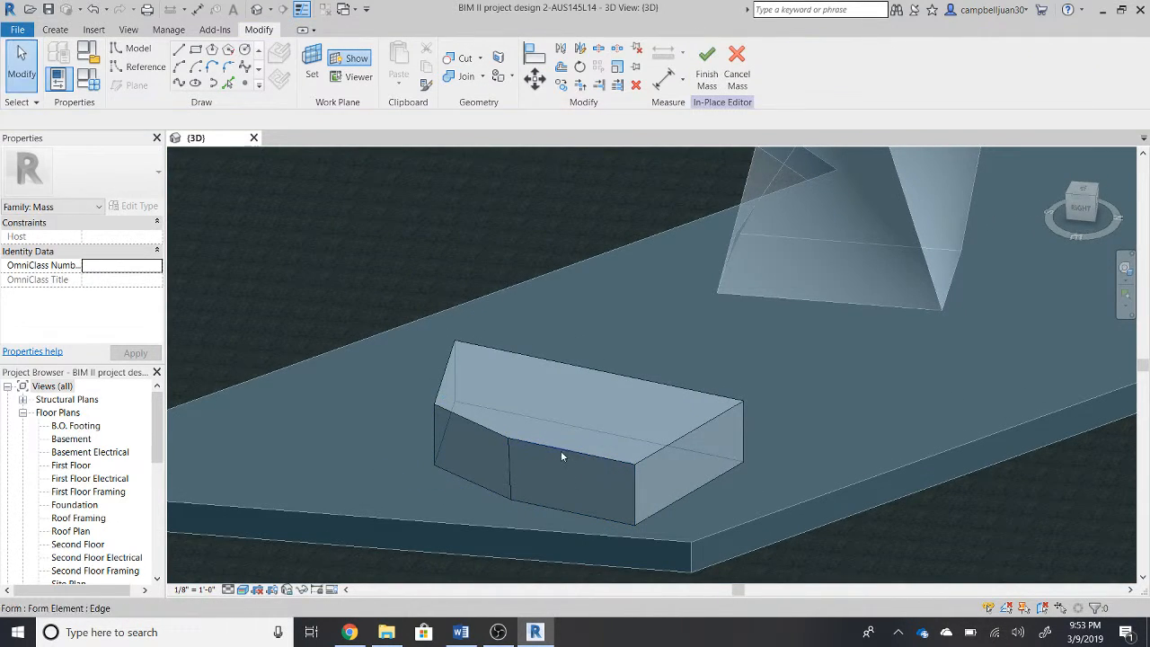
# - Raise the top edge of the block's moved side face so that the top slopes
pyautogui.click(566, 451)
pyautogui.keyDown('shift'); pyautogui.moveTo(566, 451); pyautogui.dragTo(573, 417, button='middle'); pyautogui.keyUp('shift')
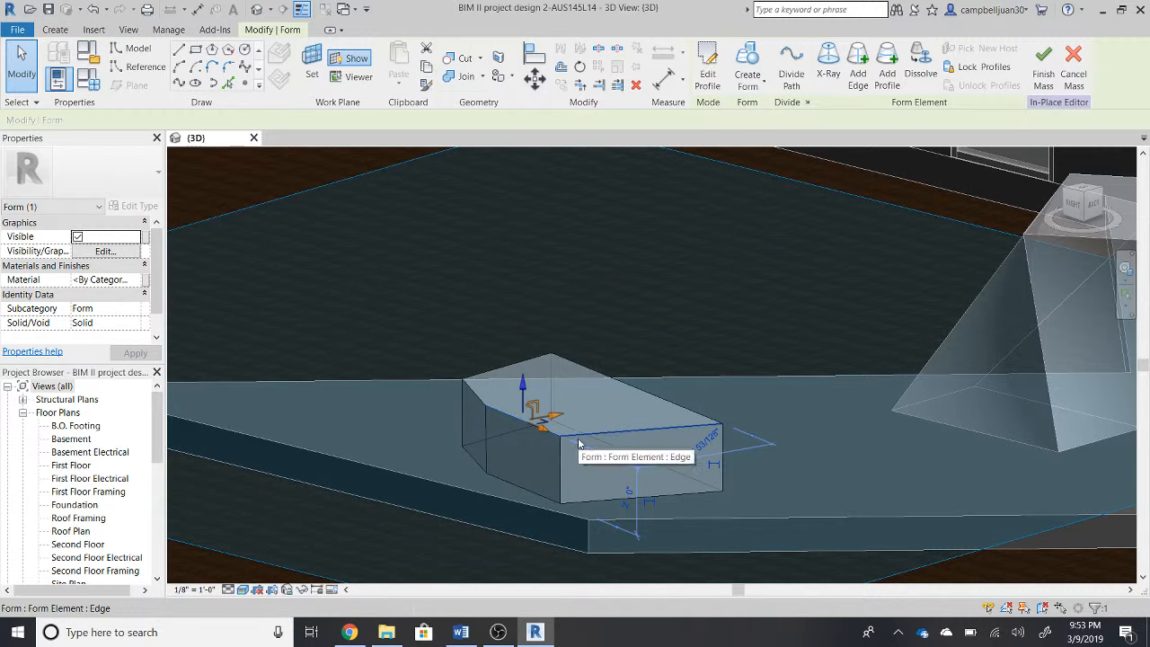
pyautogui.keyDown('shift'); pyautogui.moveTo(564, 445); pyautogui.dragTo(505, 377, button='middle'); pyautogui.keyUp('shift')
pyautogui.moveTo(503, 378); pyautogui.dragTo(508, 345)
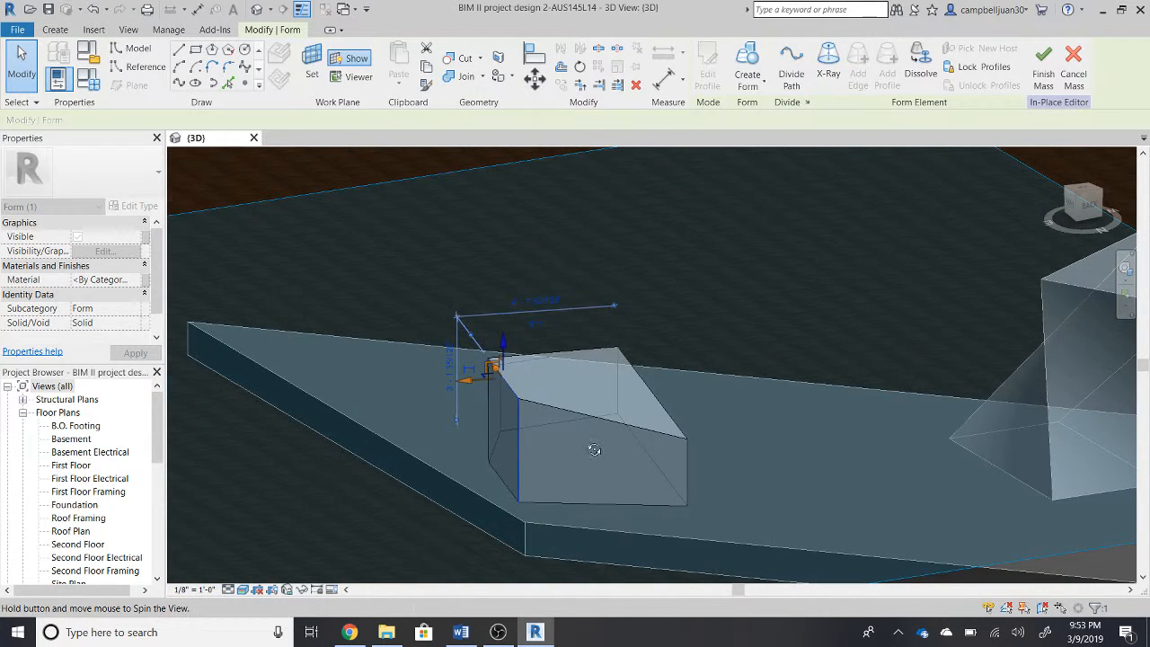
# - Pull the top edge of the block's end face outward so that the face leans over its base
pyautogui.keyDown('shift'); pyautogui.moveTo(593, 440); pyautogui.dragTo(629, 400, button='middle'); pyautogui.keyUp('shift')
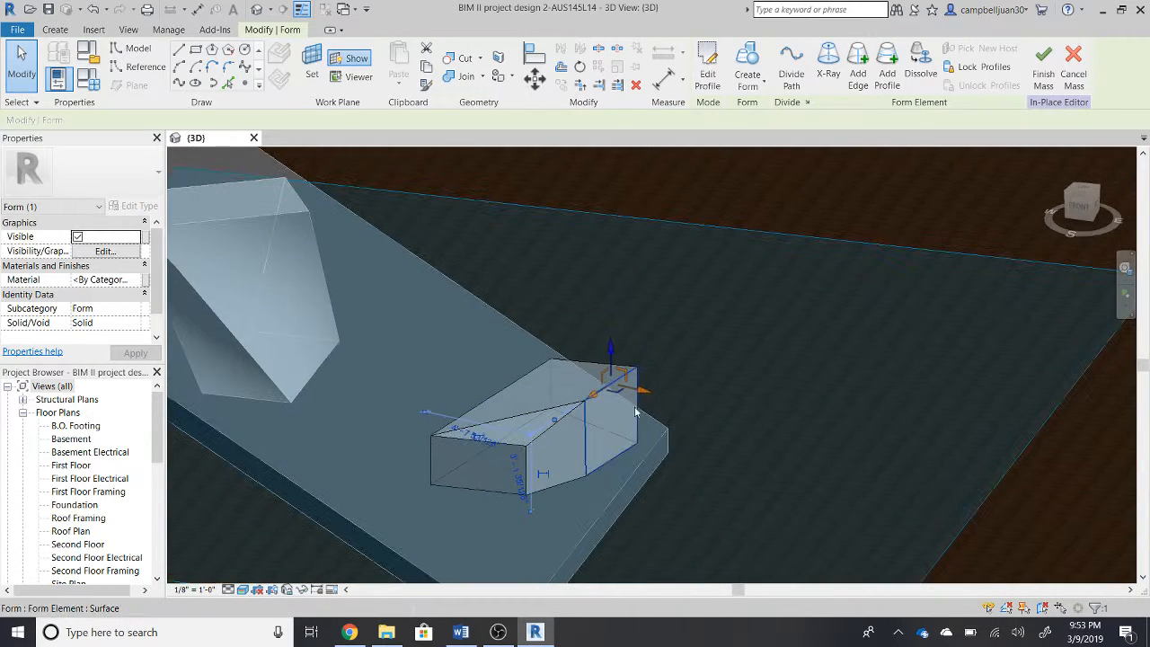
pyautogui.moveTo(688, 410); pyautogui.dragTo(696, 414)
pyautogui.keyDown('shift'); pyautogui.moveTo(735, 437); pyautogui.dragTo(629, 402, button='middle'); pyautogui.keyUp('shift')
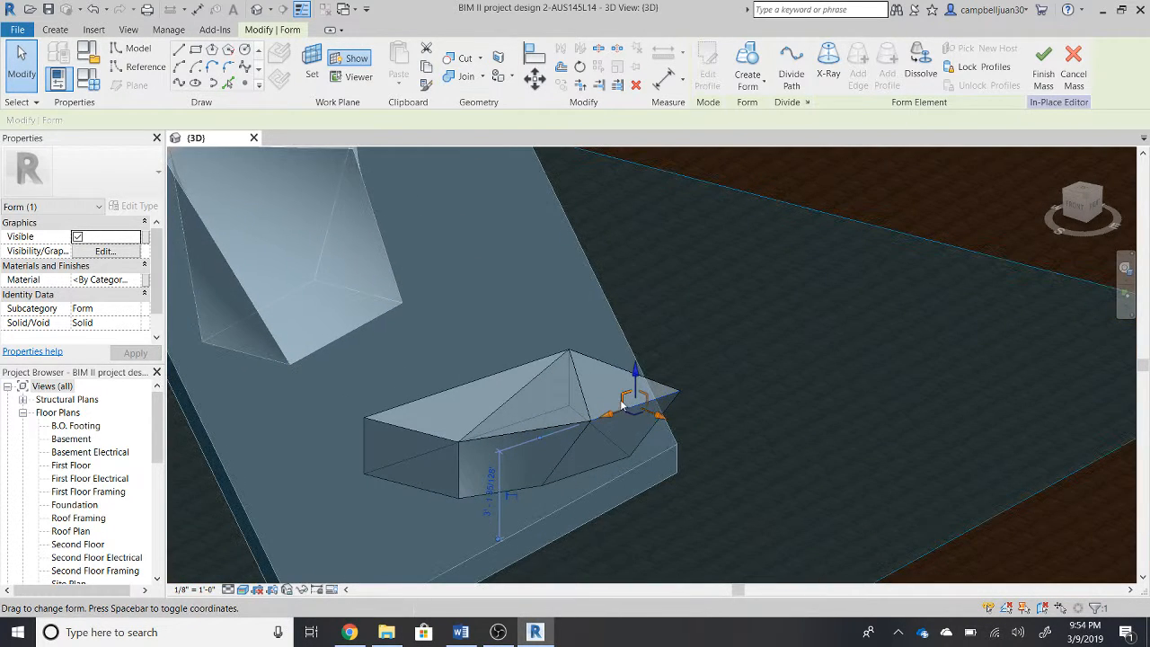
pyautogui.moveTo(626, 418)
pyautogui.mouseDown()
pyautogui.moveTo(590, 433)
pyautogui.moveTo(630, 415)
pyautogui.mouseUp()
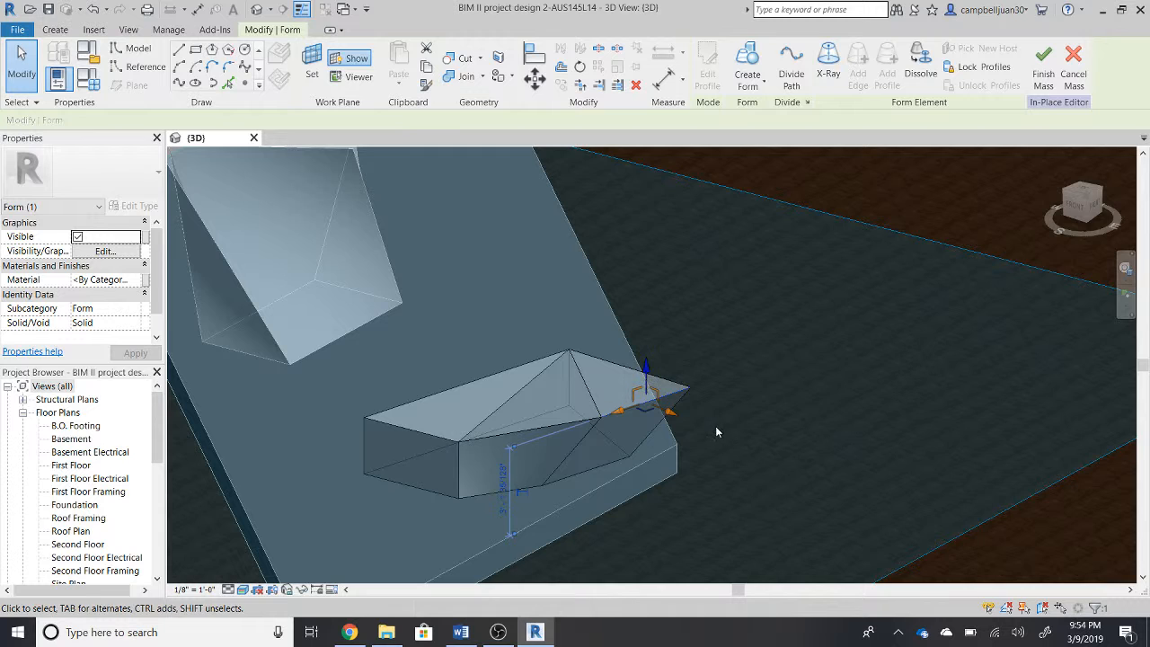
# - Adjust the height and sideways position of the overhanging top edge to sharpen the block's facets
pyautogui.scroll(2, 645, 400)
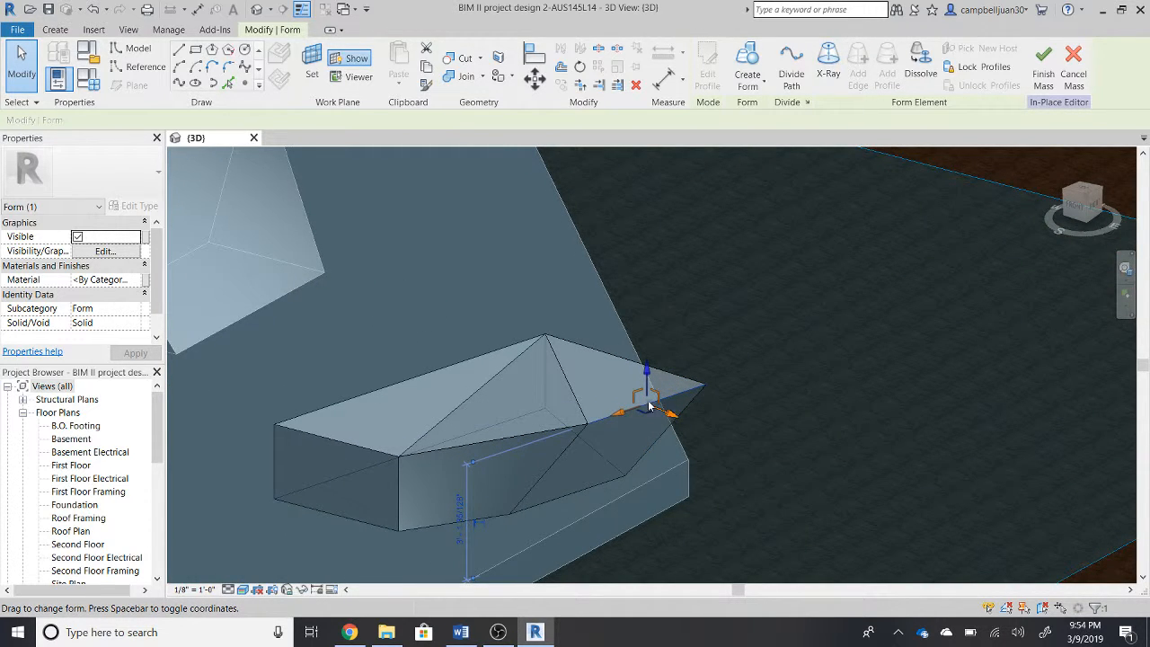
pyautogui.moveTo(656, 400); pyautogui.dragTo(660, 411)
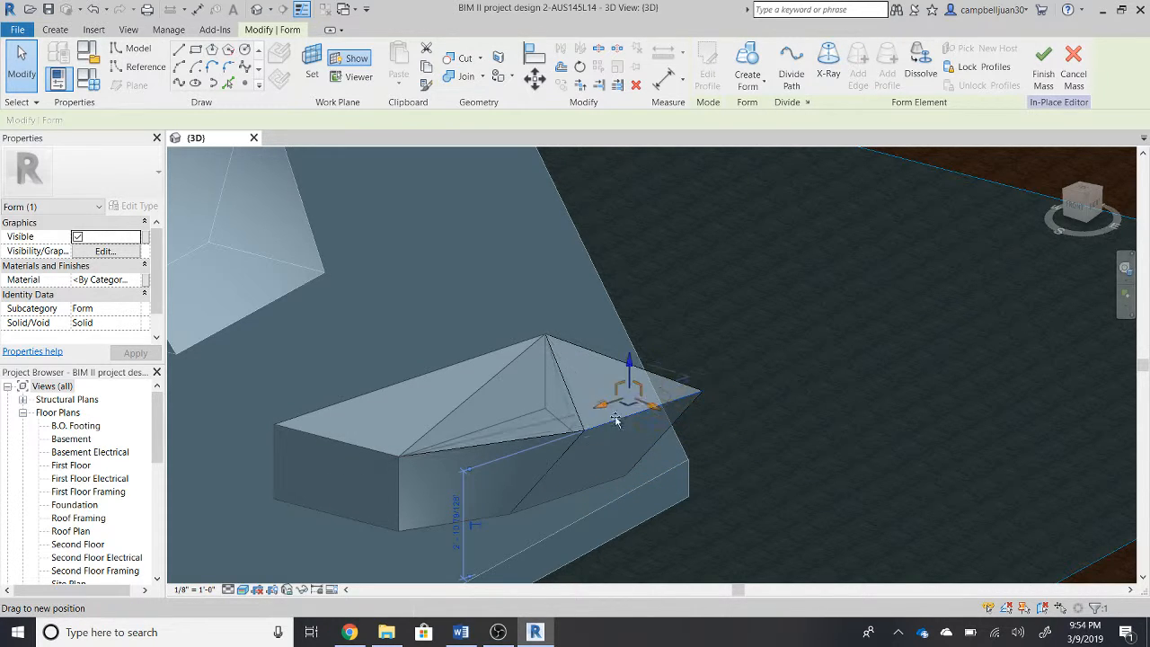
pyautogui.moveTo(688, 466); pyautogui.dragTo(644, 388)
pyautogui.keyDown('shift'); pyautogui.moveTo(643, 388); pyautogui.dragTo(457, 426, button='middle'); pyautogui.keyUp('shift')
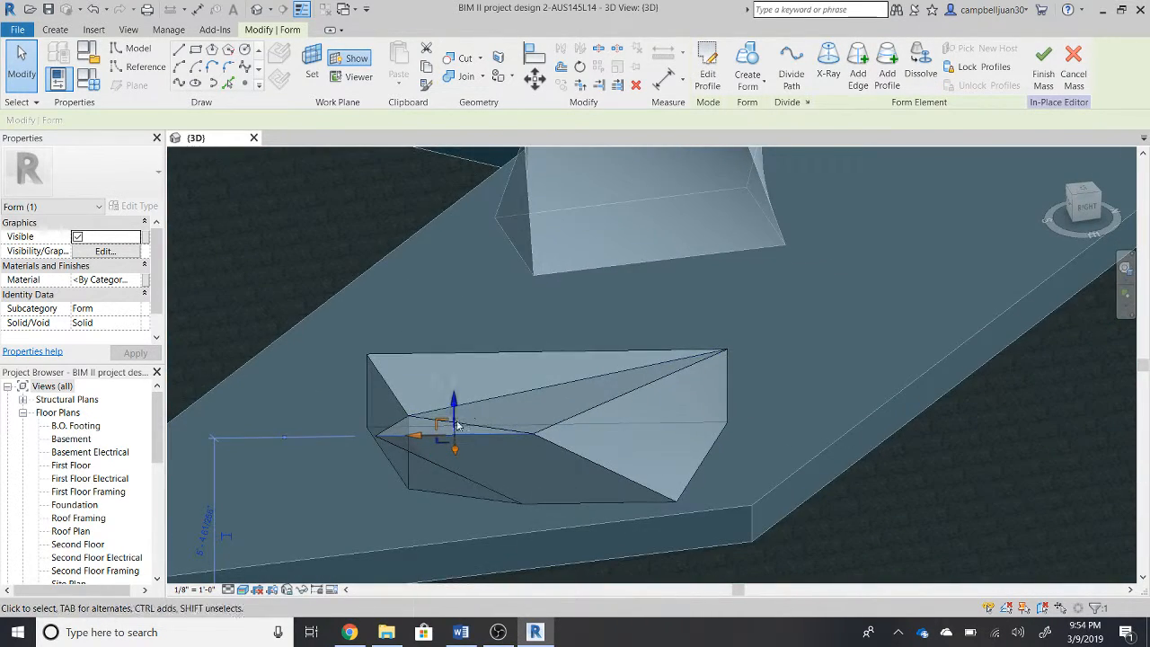
# - Stretch the overhanging top edge farther out and up into a pointed projection, cancelling any change that breaks the form
pyautogui.keyDown('shift'); pyautogui.moveTo(591, 437); pyautogui.dragTo(341, 426, button='middle'); pyautogui.keyUp('shift')
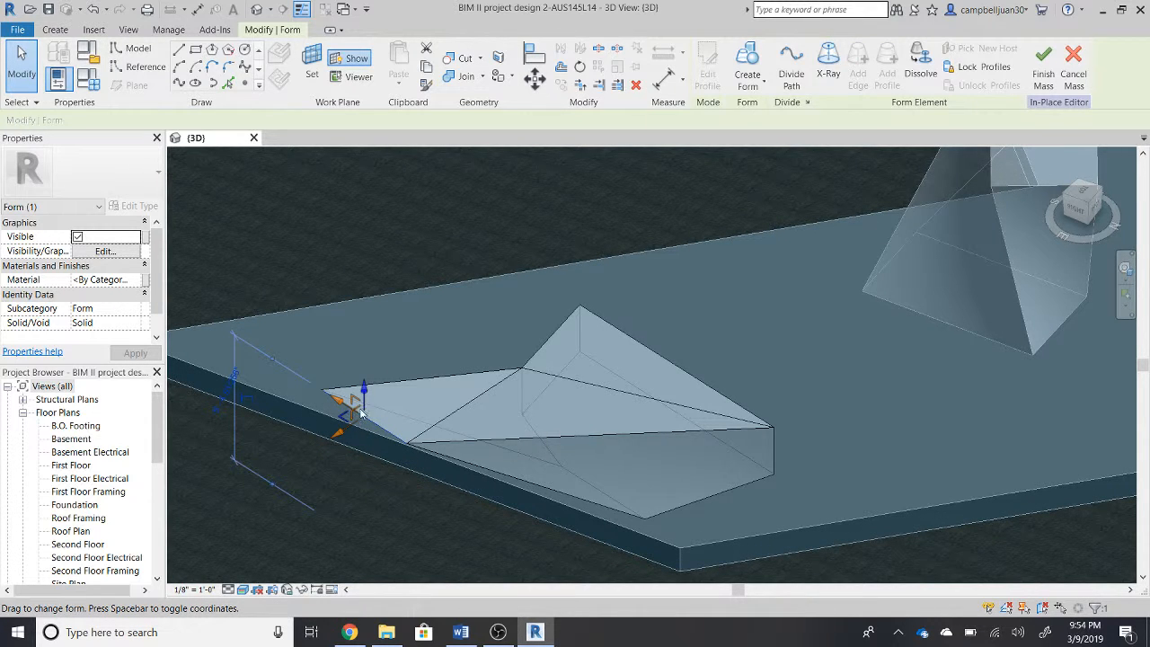
pyautogui.moveTo(360, 409)
pyautogui.mouseDown()
pyautogui.moveTo(501, 410)
pyautogui.moveTo(346, 415)
pyautogui.mouseUp()
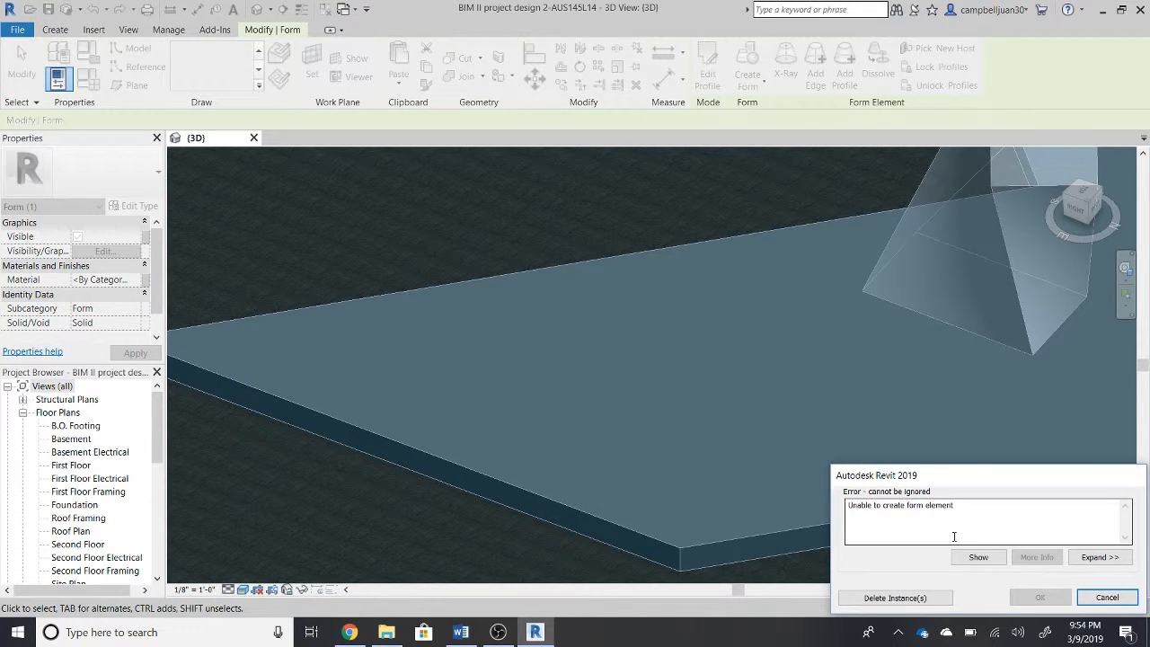
pyautogui.click(1094, 593)
pyautogui.keyDown('shift'); pyautogui.moveTo(635, 402); pyautogui.dragTo(582, 340, button='middle'); pyautogui.keyUp('shift')
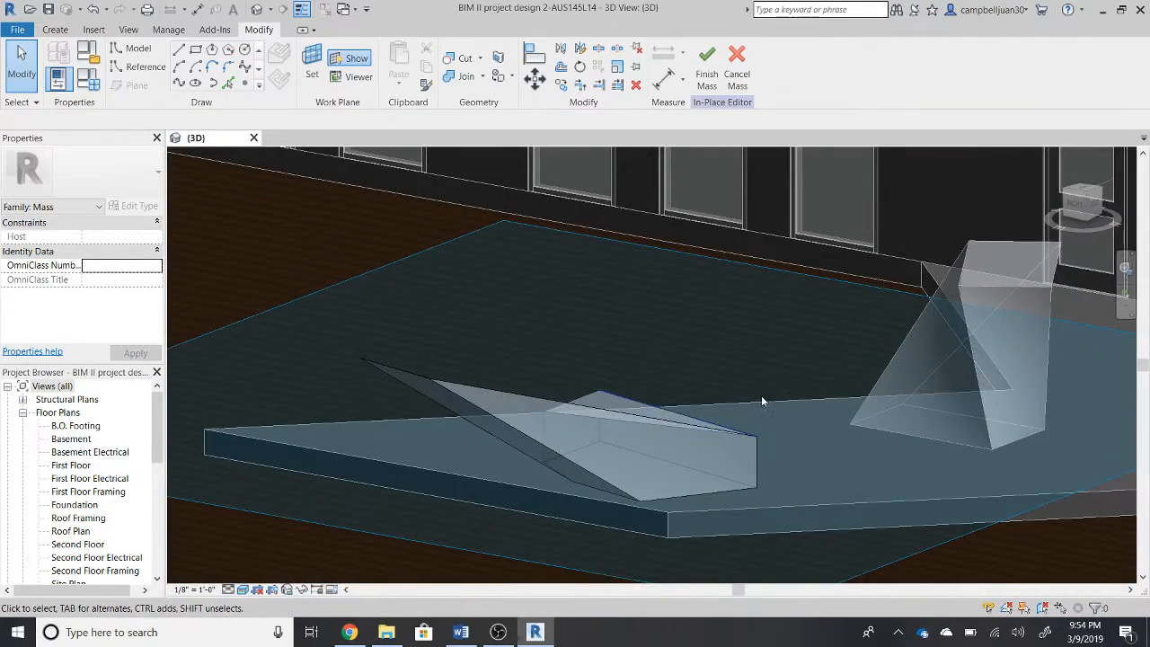
# - Examine the faceted masses beside the whole building and its white faceted canopy
pyautogui.scroll(-3, 762, 402)
pyautogui.moveTo(837, 353); pyautogui.dragTo(534, 425, button='middle')
pyautogui.scroll(-3, 573, 410)
pyautogui.scroll(-4, 797, 379)
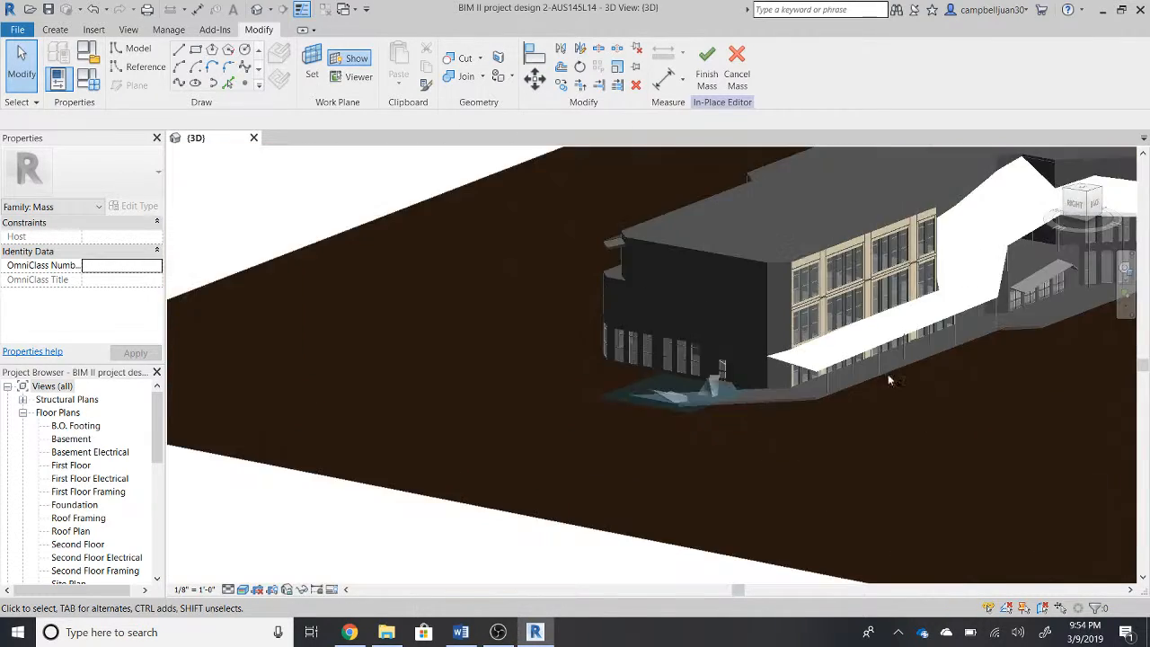
pyautogui.keyDown('shift'); pyautogui.moveTo(888, 380); pyautogui.dragTo(796, 382, button='middle'); pyautogui.keyUp('shift')
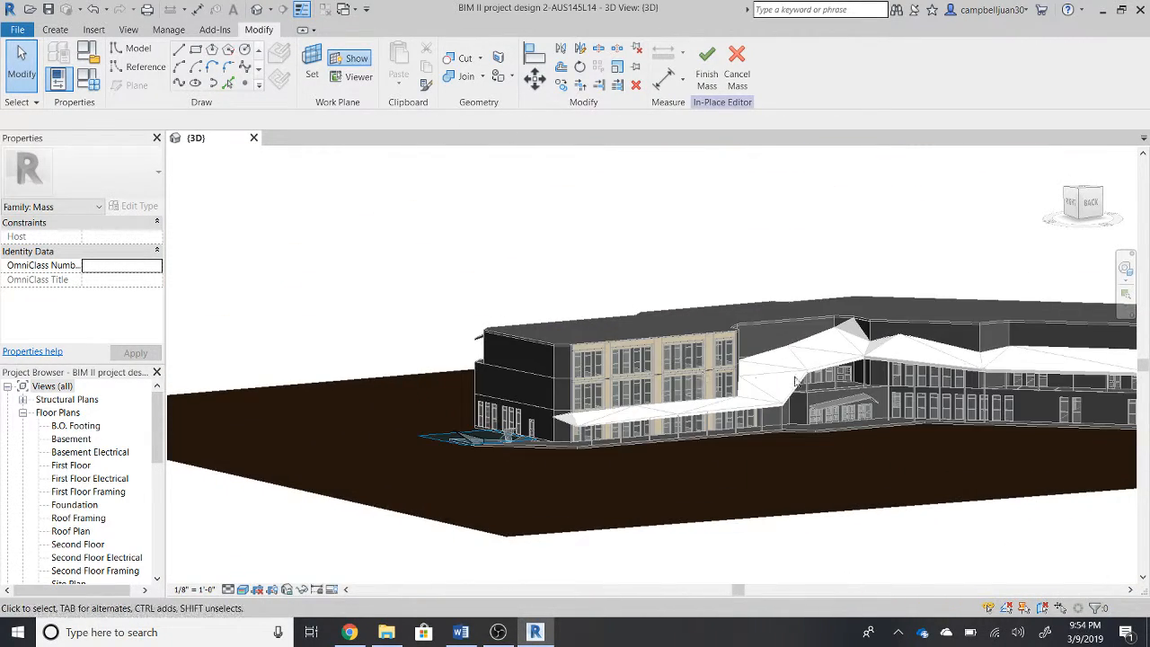
pyautogui.moveTo(515, 446); pyautogui.dragTo(585, 441, button='middle')
pyautogui.scroll(2, 585, 441)
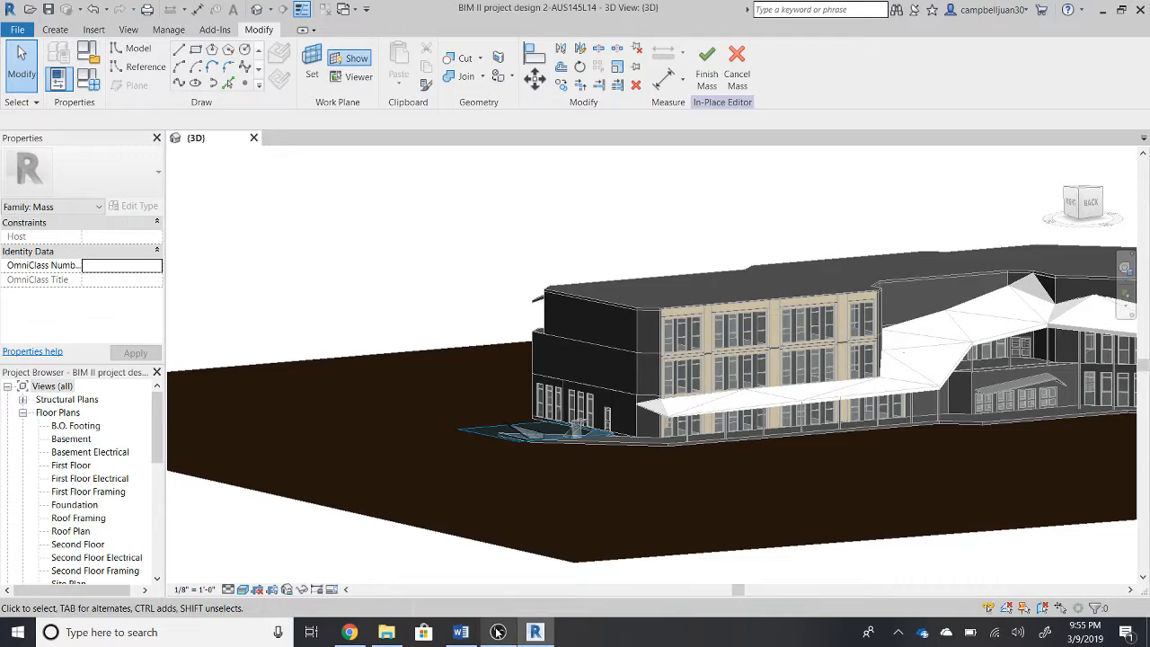